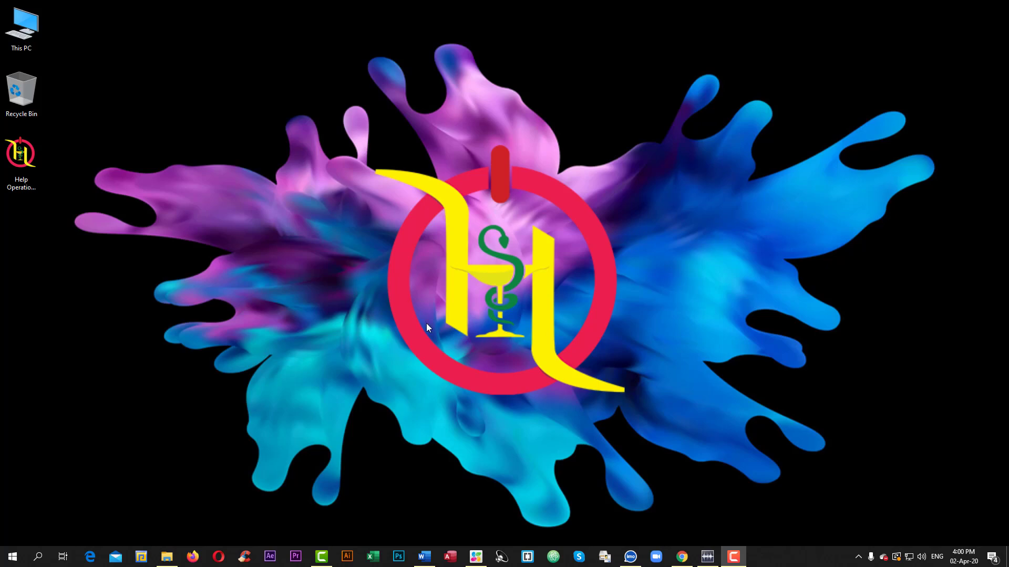
Step: Launch Word from the taskbar with a new blank document, Document1
{"action": "left_click", "coordinate": [424, 557]}
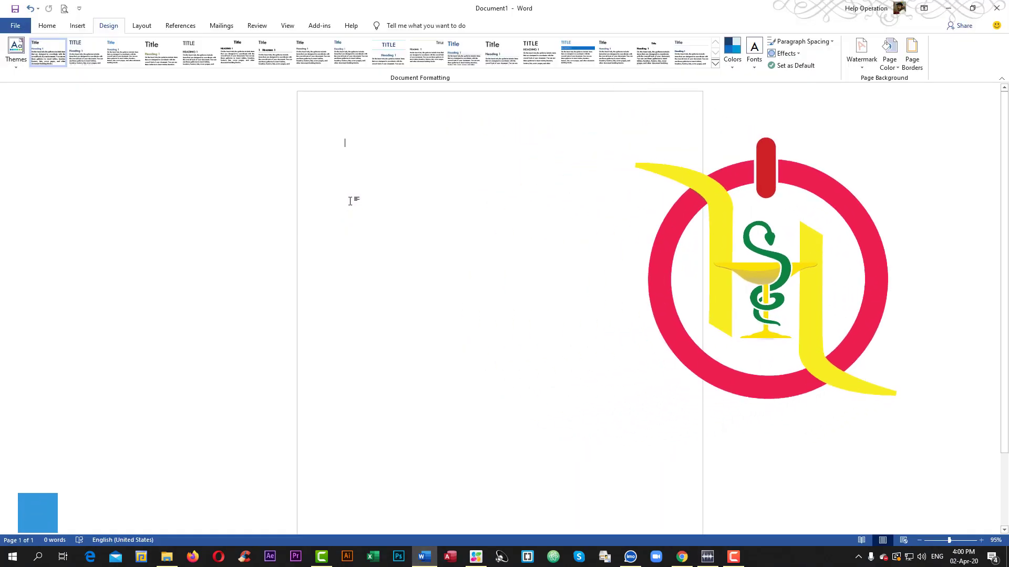
Step: Generate five paragraphs of sample text with =rand() on the first line
{"action": "left_click", "coordinate": [77, 25]}
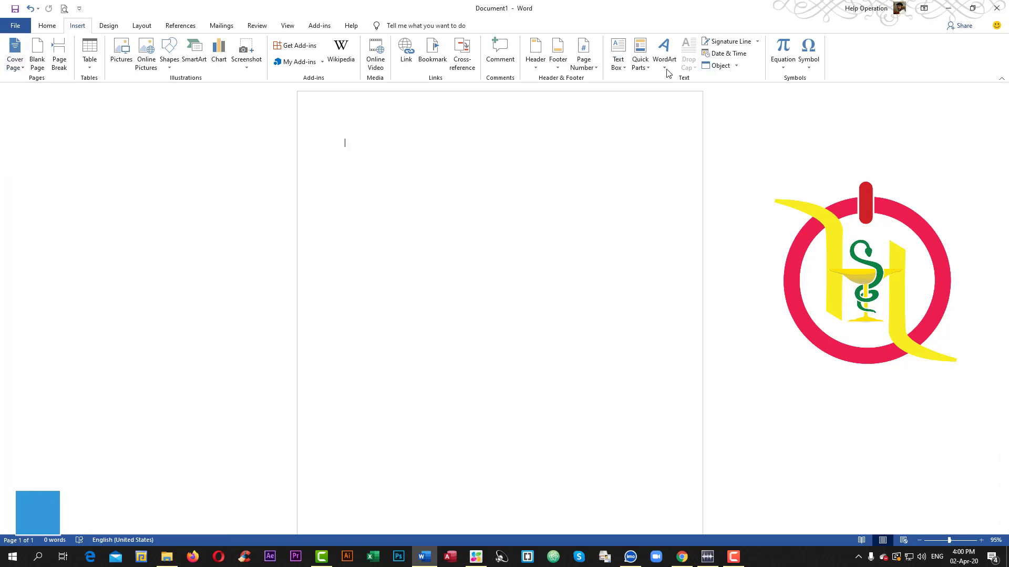
{"action": "type", "text": "=rand("}
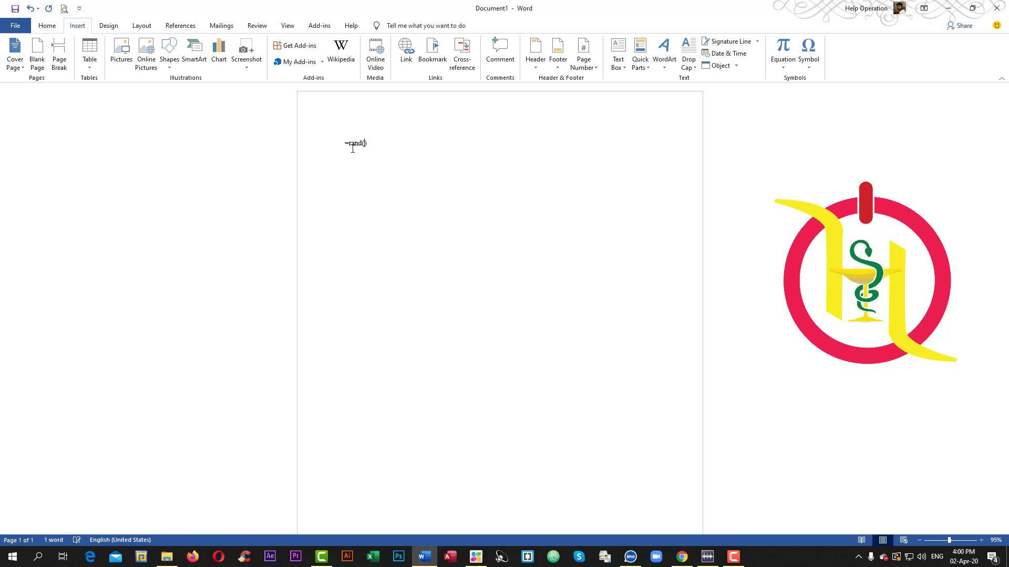
{"action": "key", "text": "Return"}
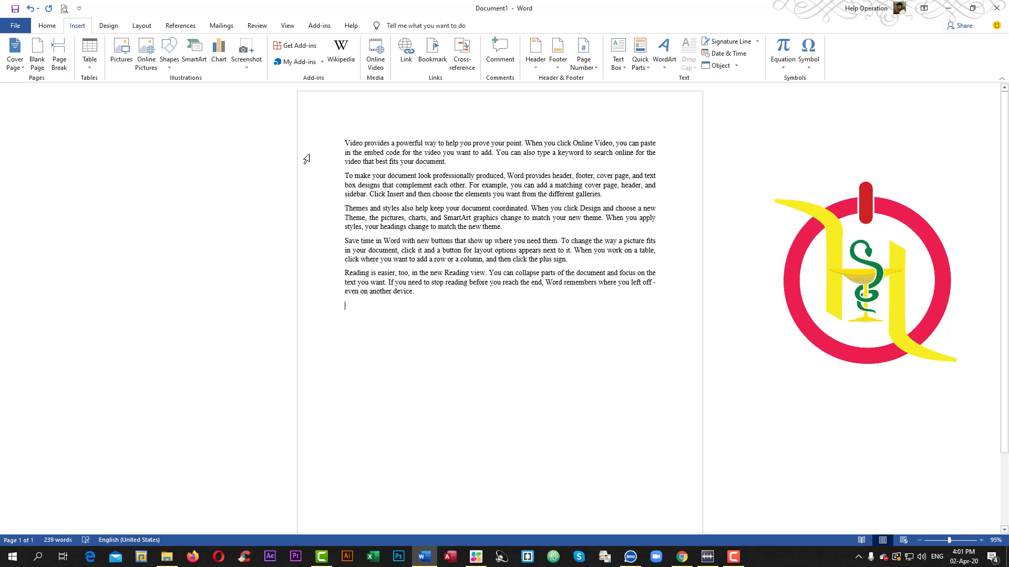
Step: Colour the last two sample paragraphs red with Font Color, leaving the first three black
{"action": "scroll", "coordinate": [404, 312], "scroll_direction": "down", "scroll_amount": 3}
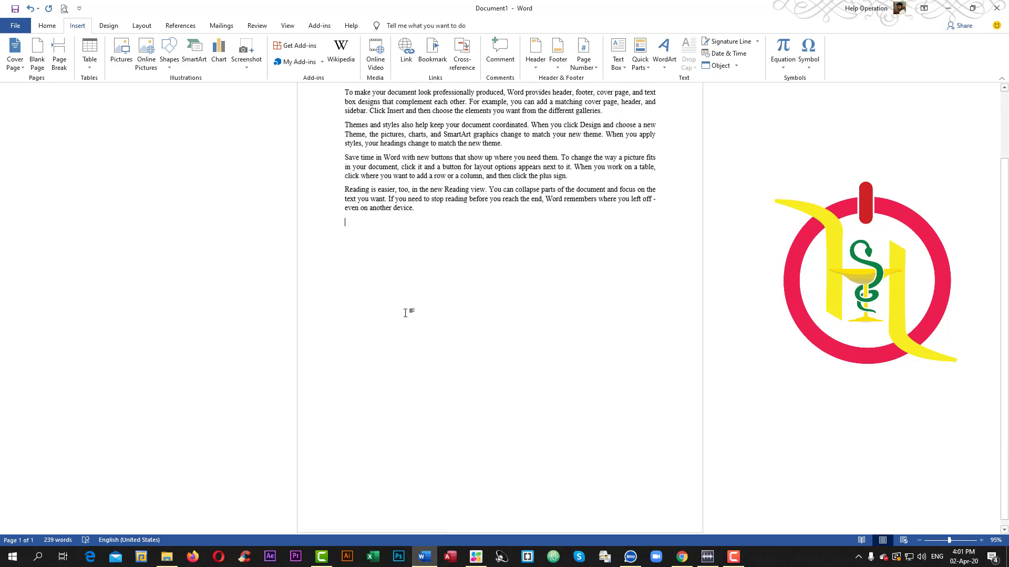
{"action": "scroll", "coordinate": [339, 315], "scroll_direction": "up", "scroll_amount": 2}
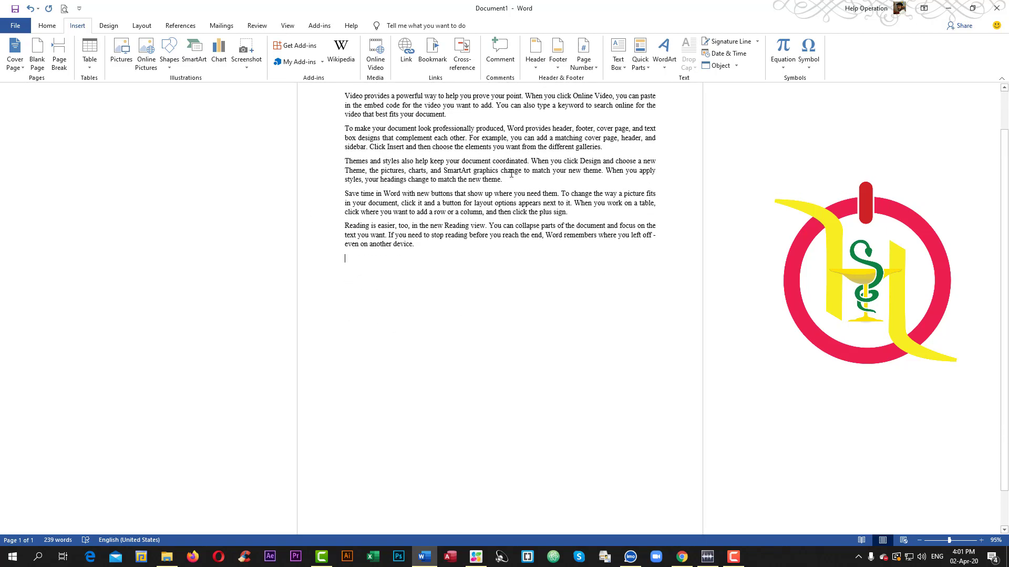
{"action": "left_click", "coordinate": [513, 183]}
{"action": "left_click_drag", "start_coordinate": [342, 197], "coordinate": [417, 263]}
{"action": "left_click", "coordinate": [47, 26]}
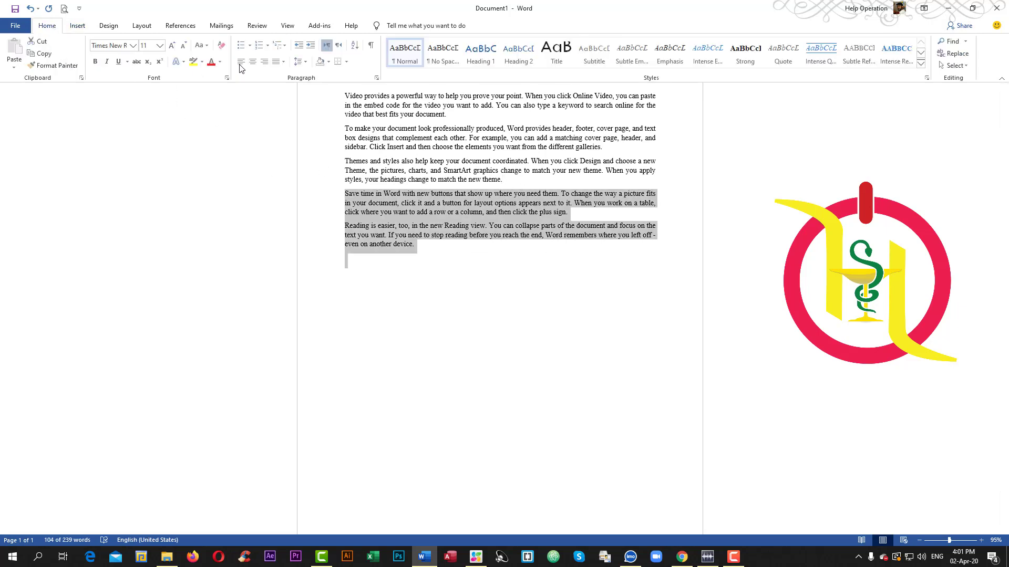
{"action": "left_click", "coordinate": [211, 62]}
{"action": "left_click", "coordinate": [509, 182]}
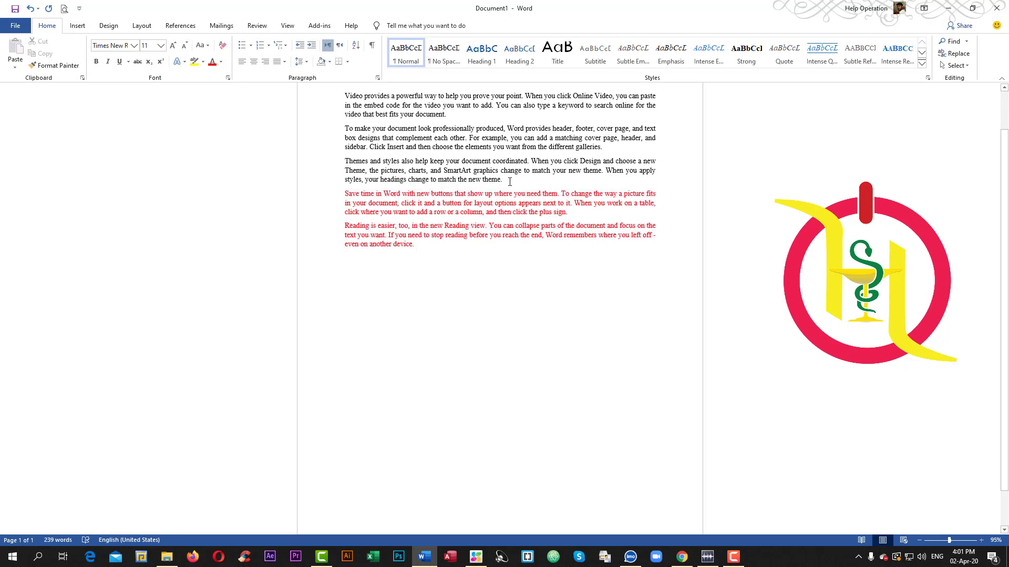
{"action": "left_click", "coordinate": [77, 25]}
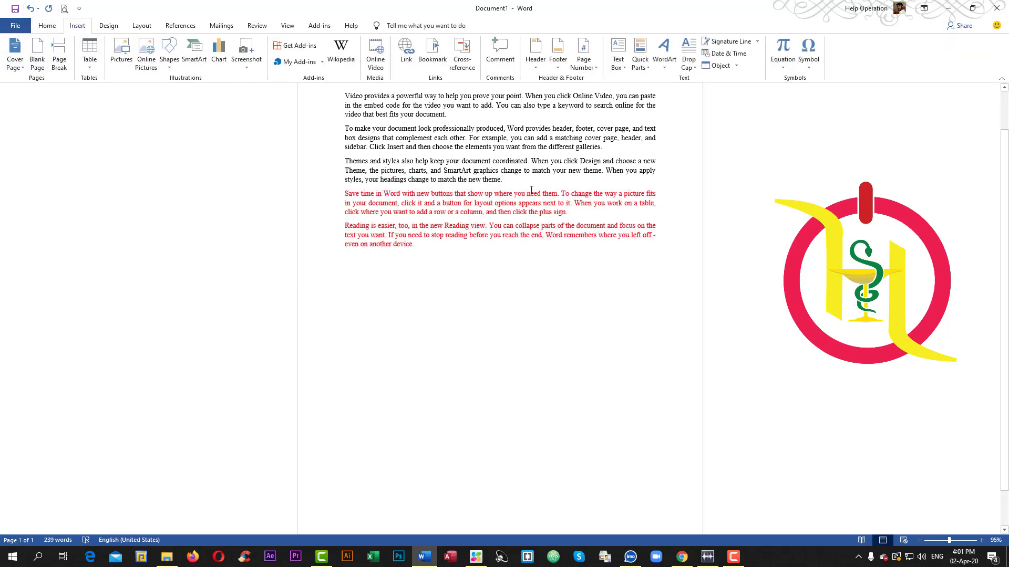
Step: Undo a blank page that was inserted in the wrong place
{"action": "left_click", "coordinate": [37, 53]}
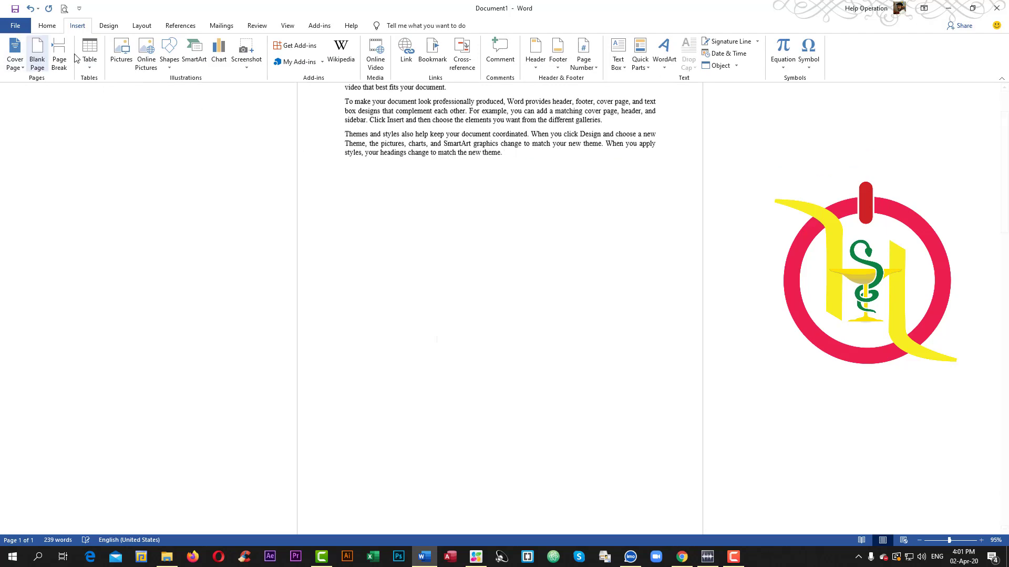
{"action": "scroll", "coordinate": [502, 354], "scroll_direction": "down", "scroll_amount": 10}
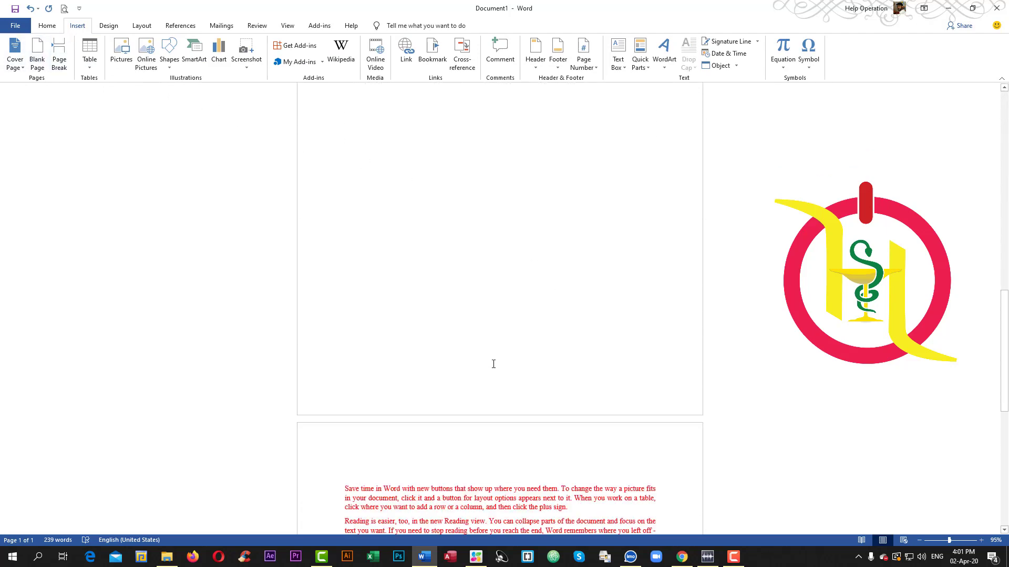
{"action": "scroll", "coordinate": [492, 363], "scroll_direction": "up", "scroll_amount": 3}
{"action": "scroll", "coordinate": [492, 364], "scroll_direction": "up", "scroll_amount": 4}
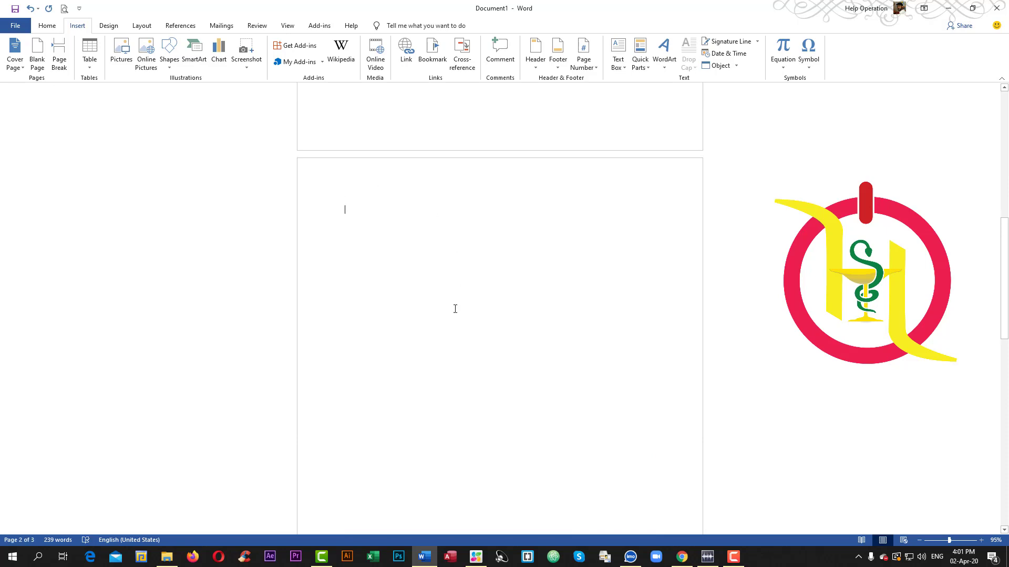
{"action": "scroll", "coordinate": [453, 308], "scroll_direction": "down", "scroll_amount": 2}
{"action": "scroll", "coordinate": [430, 338], "scroll_direction": "down", "scroll_amount": 4}
{"action": "scroll", "coordinate": [363, 304], "scroll_direction": "down", "scroll_amount": 5}
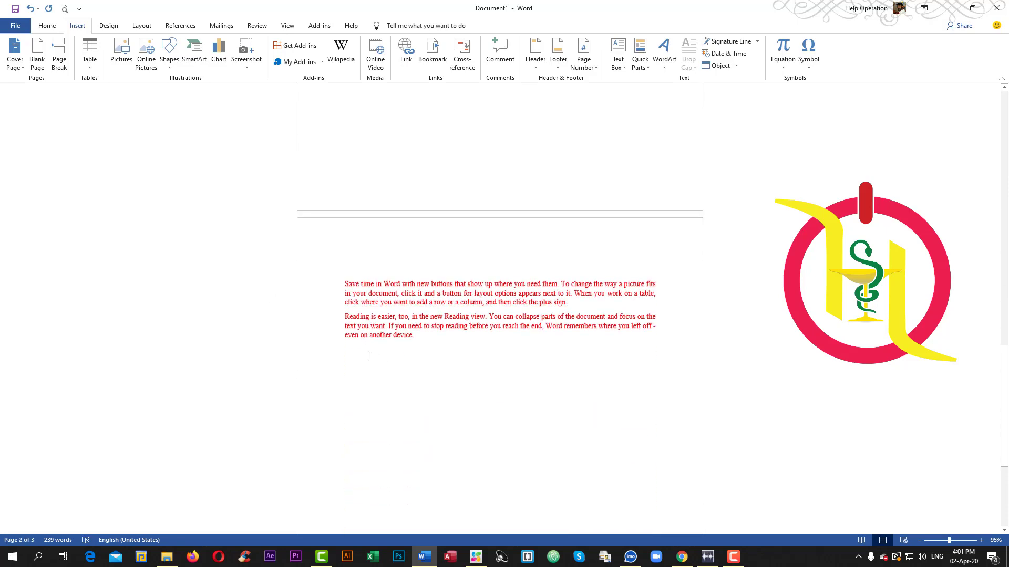
{"action": "left_click", "coordinate": [30, 8]}
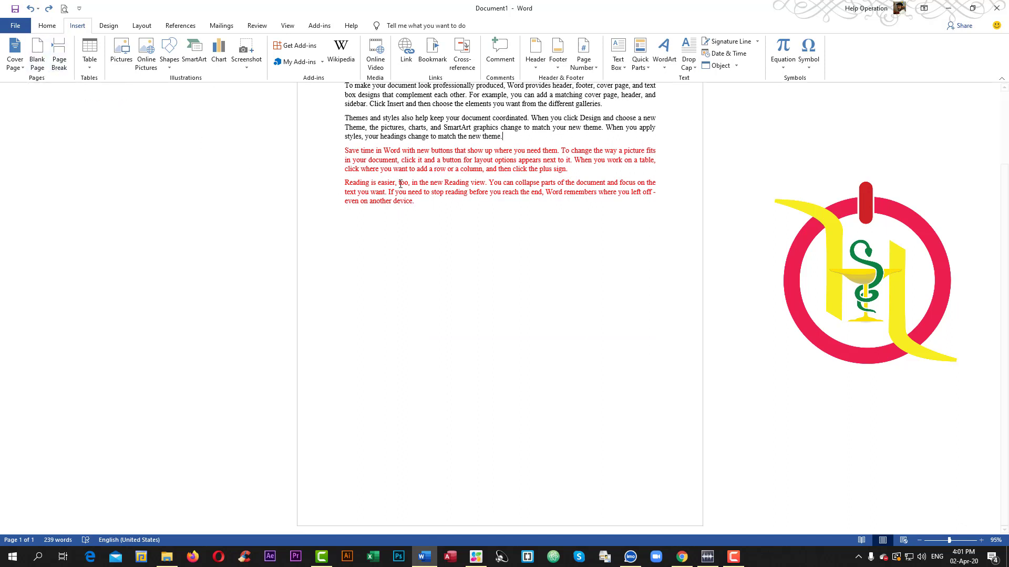
Step: Add a blank page after the red paragraphs, making the document two pages
{"action": "left_click", "coordinate": [466, 211]}
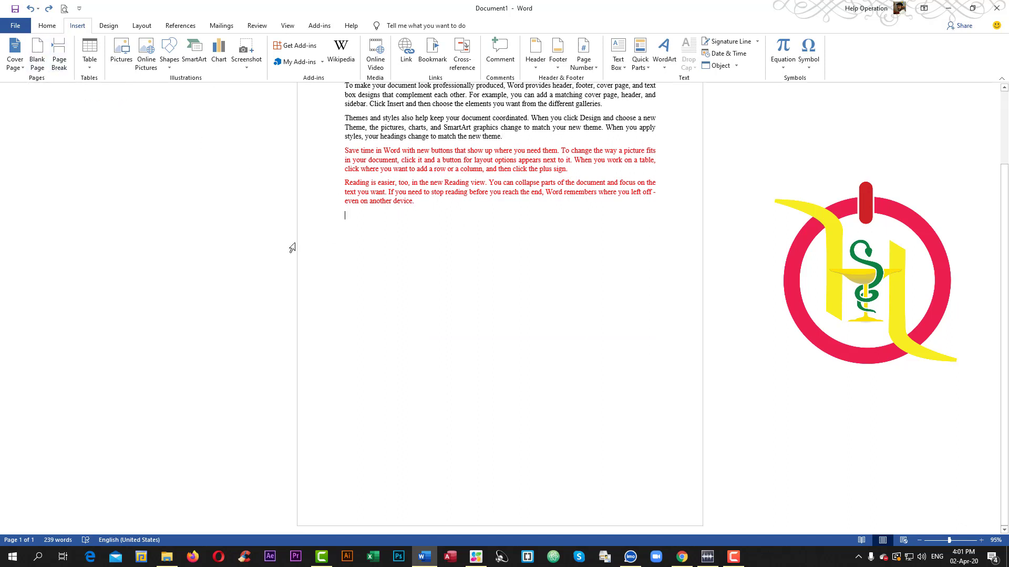
{"action": "left_click", "coordinate": [42, 34]}
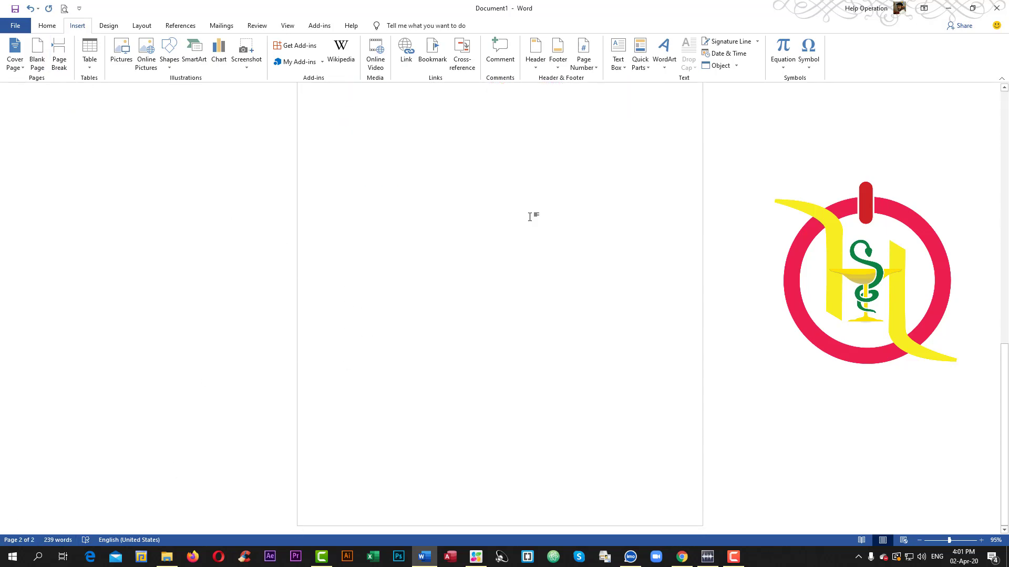
{"action": "scroll", "coordinate": [414, 191], "scroll_direction": "up", "scroll_amount": 5}
{"action": "scroll", "coordinate": [398, 193], "scroll_direction": "up", "scroll_amount": 5}
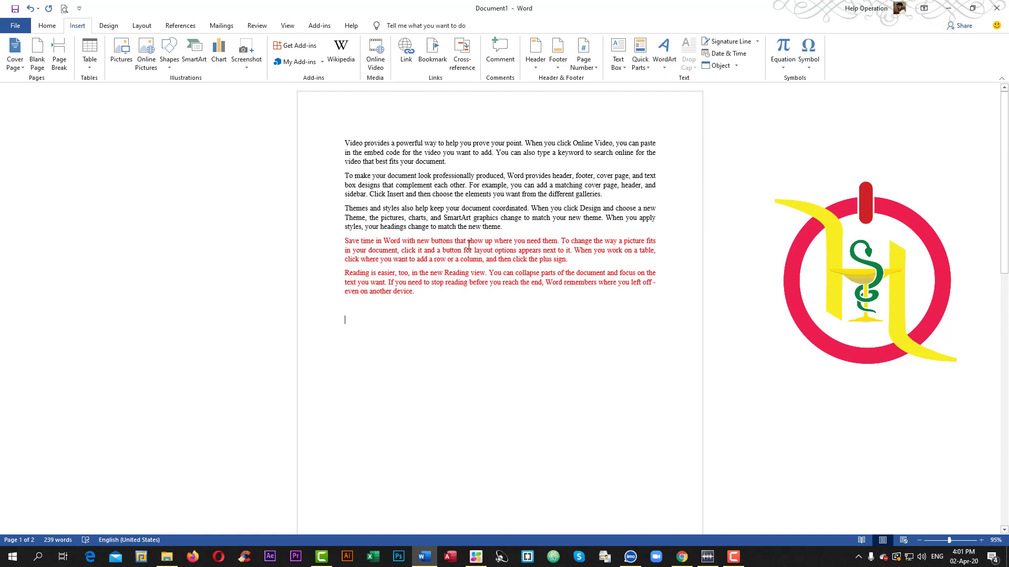
Step: Place the caret at the end of the third paragraph, right after "theme."
{"action": "left_click", "coordinate": [506, 229]}
{"action": "left_click_drag", "start_coordinate": [508, 229], "coordinate": [415, 209]}
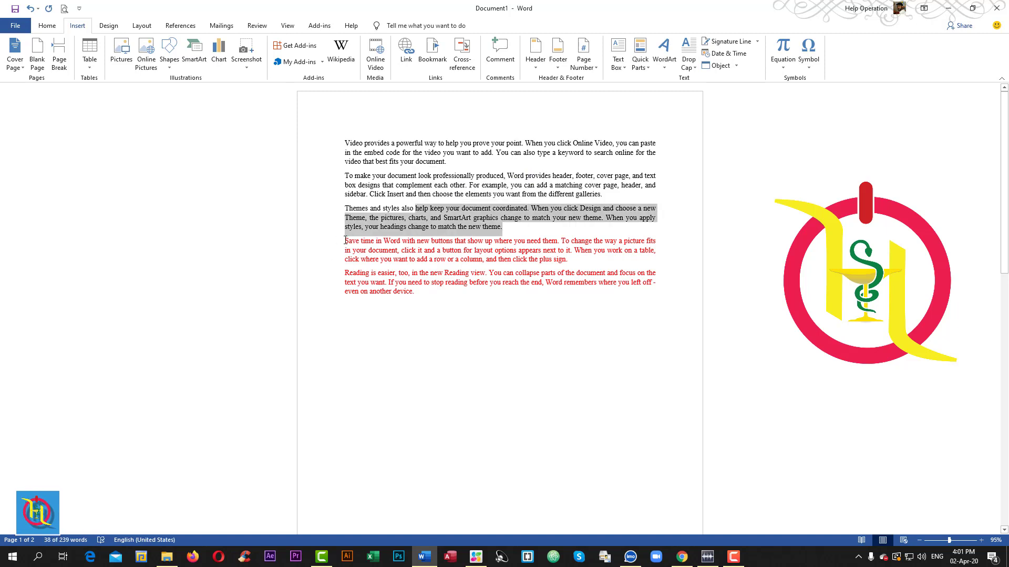
{"action": "left_click_drag", "start_coordinate": [345, 241], "coordinate": [368, 273]}
{"action": "left_click", "coordinate": [401, 252]}
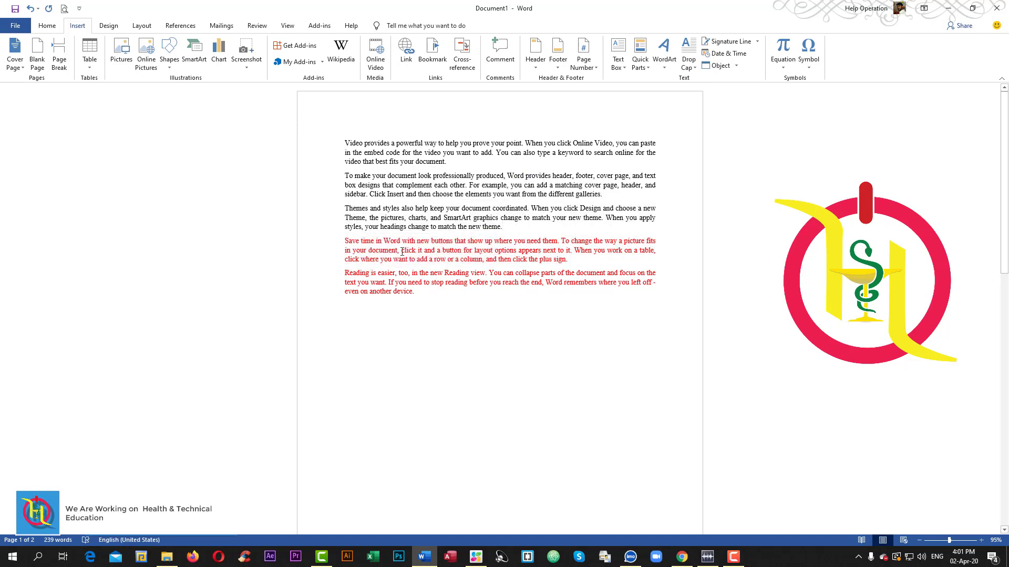
{"action": "left_click_drag", "start_coordinate": [422, 314], "coordinate": [346, 240]}
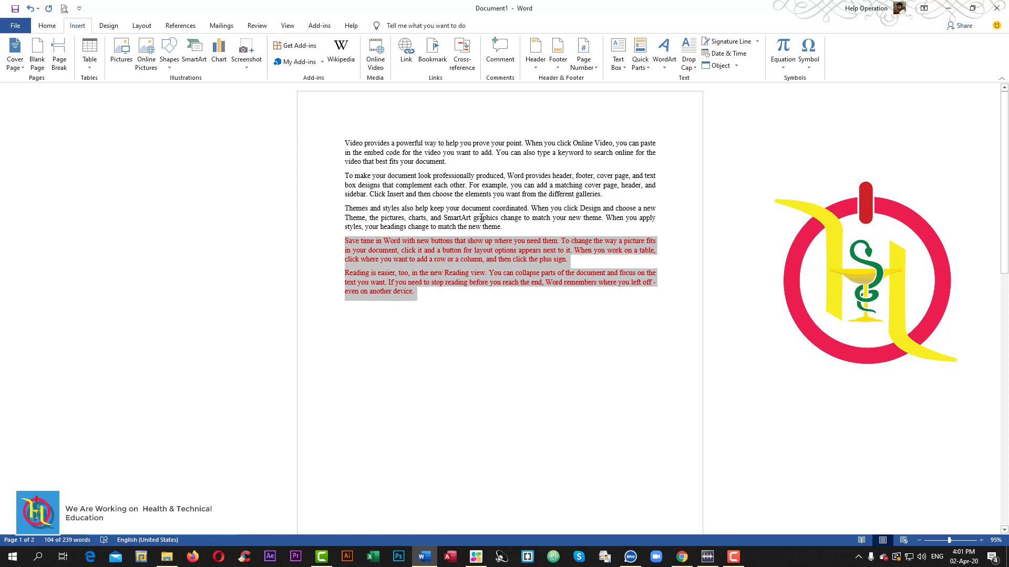
{"action": "left_click", "coordinate": [509, 228]}
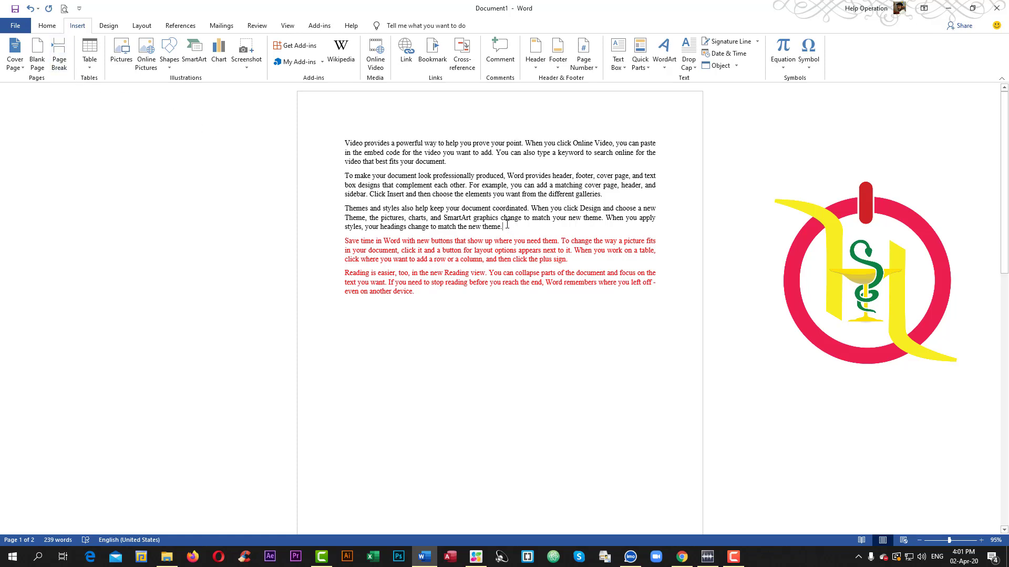
{"action": "mouse_move", "coordinate": [507, 225]}
{"action": "left_mouse_down"}
{"action": "mouse_move", "coordinate": [404, 152]}
{"action": "mouse_move", "coordinate": [351, 142]}
{"action": "left_mouse_up"}
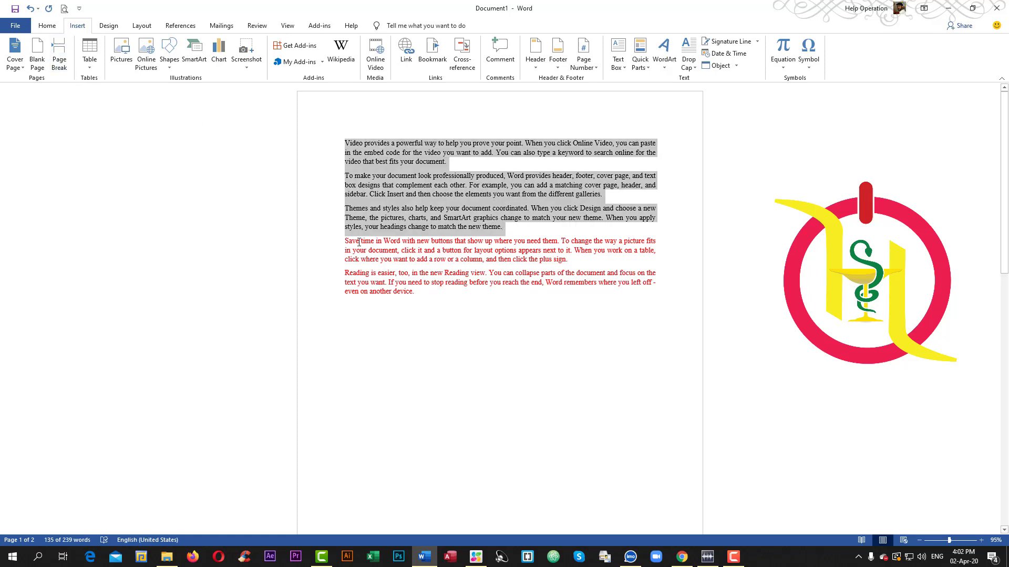
{"action": "left_click_drag", "start_coordinate": [504, 230], "coordinate": [284, 131]}
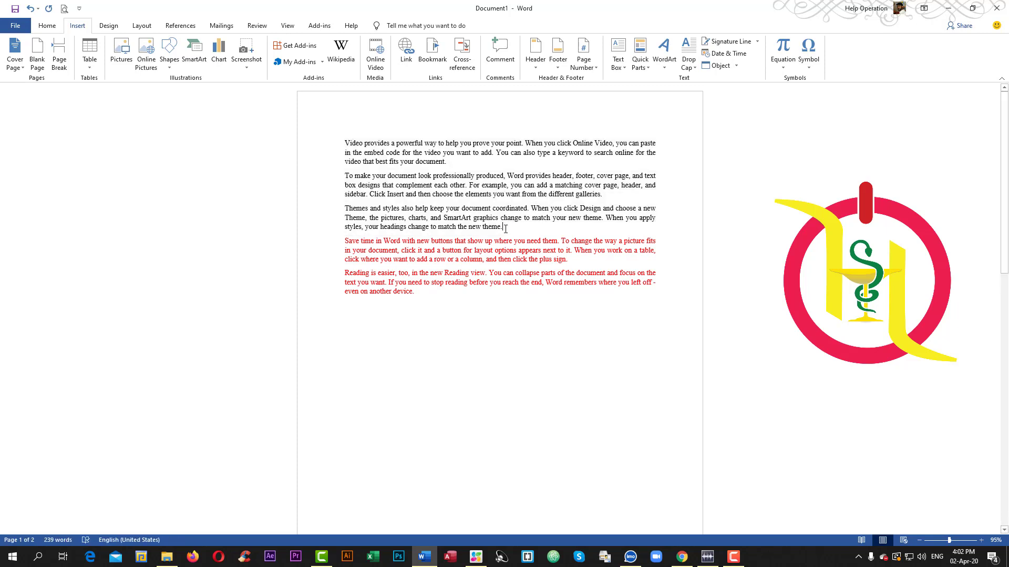
{"action": "left_click_drag", "start_coordinate": [344, 265], "coordinate": [401, 315]}
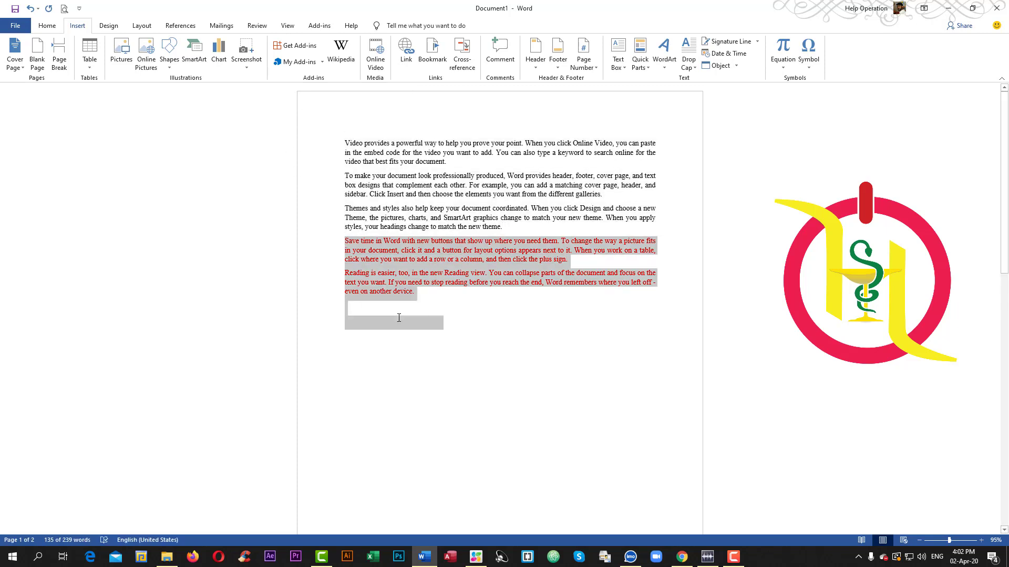
{"action": "left_click", "coordinate": [509, 233]}
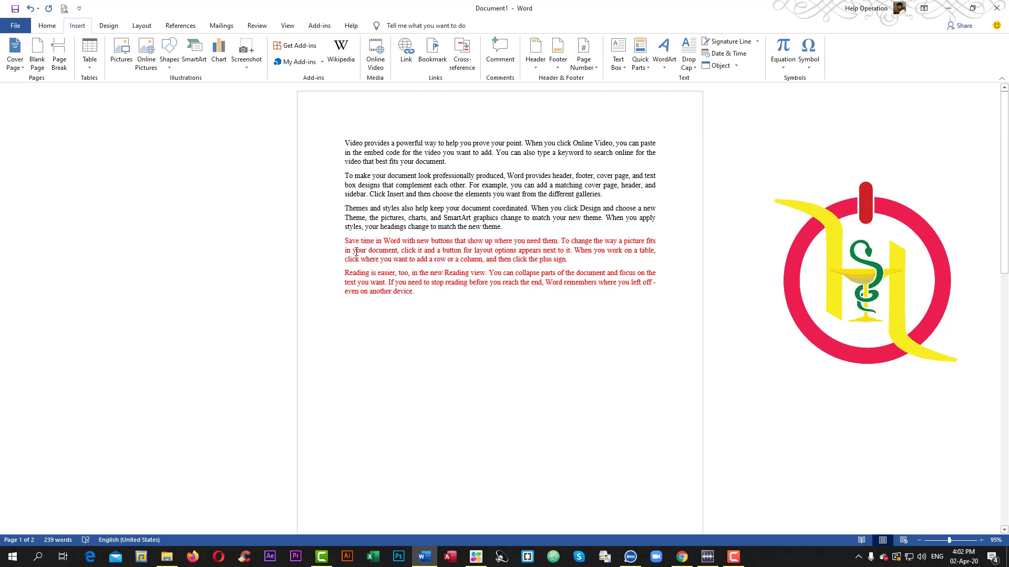
{"action": "left_click_drag", "start_coordinate": [369, 287], "coordinate": [344, 239]}
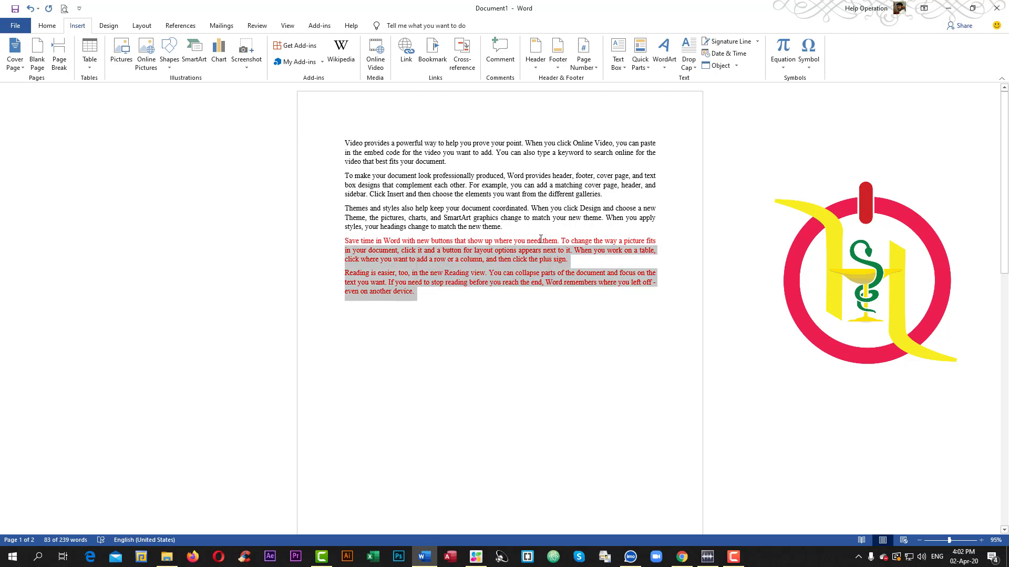
{"action": "left_click", "coordinate": [518, 226]}
Step: Insert a page break so the red paragraphs start on the next page
{"action": "left_click", "coordinate": [59, 57]}
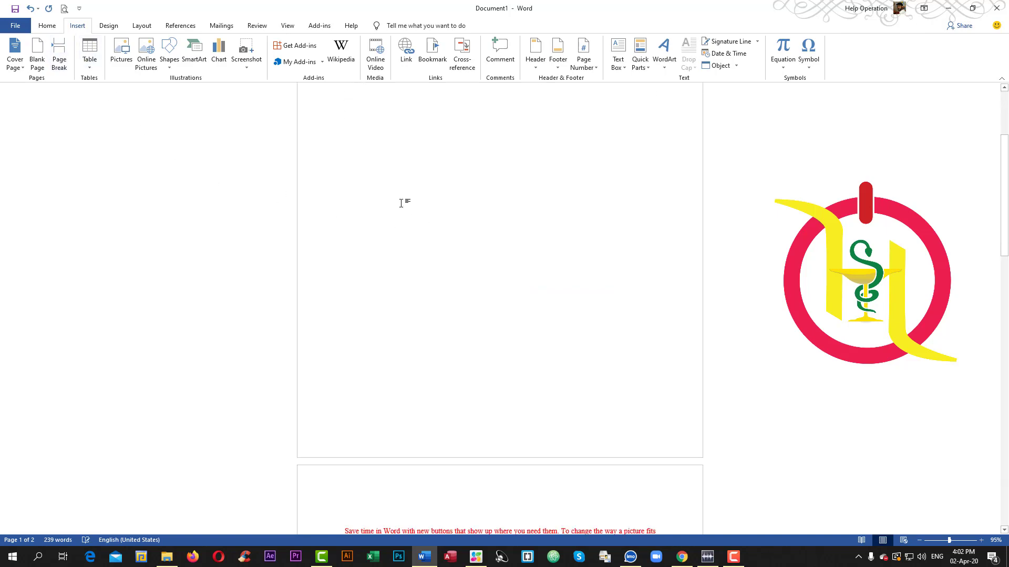
{"action": "scroll", "coordinate": [380, 233], "scroll_direction": "up", "scroll_amount": 5}
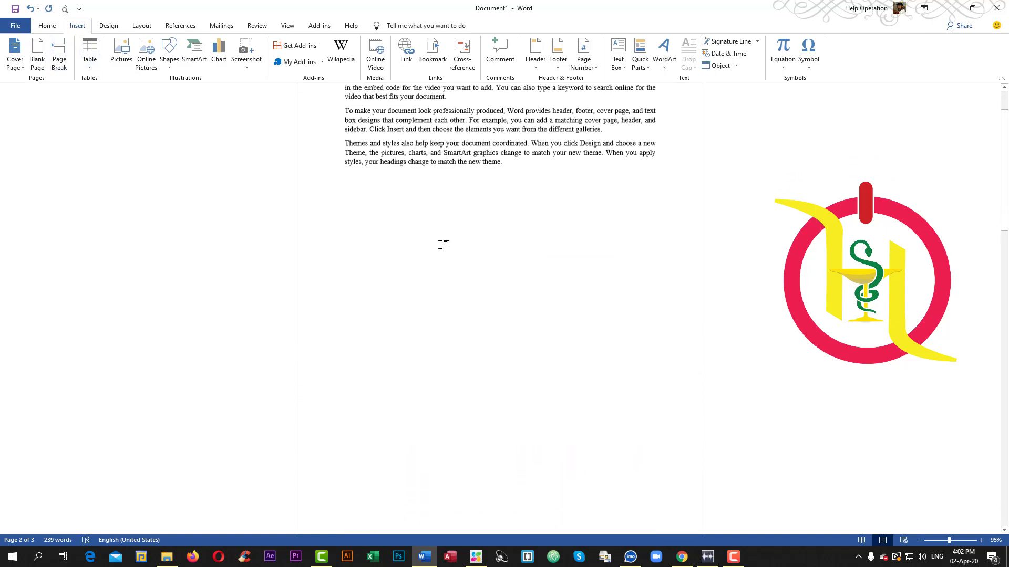
{"action": "scroll", "coordinate": [428, 284], "scroll_direction": "down", "scroll_amount": 5}
Step: Show the built-in Cover Page gallery with Austin, Banded and Facet designs
{"action": "scroll", "coordinate": [403, 300], "scroll_direction": "up", "scroll_amount": 4}
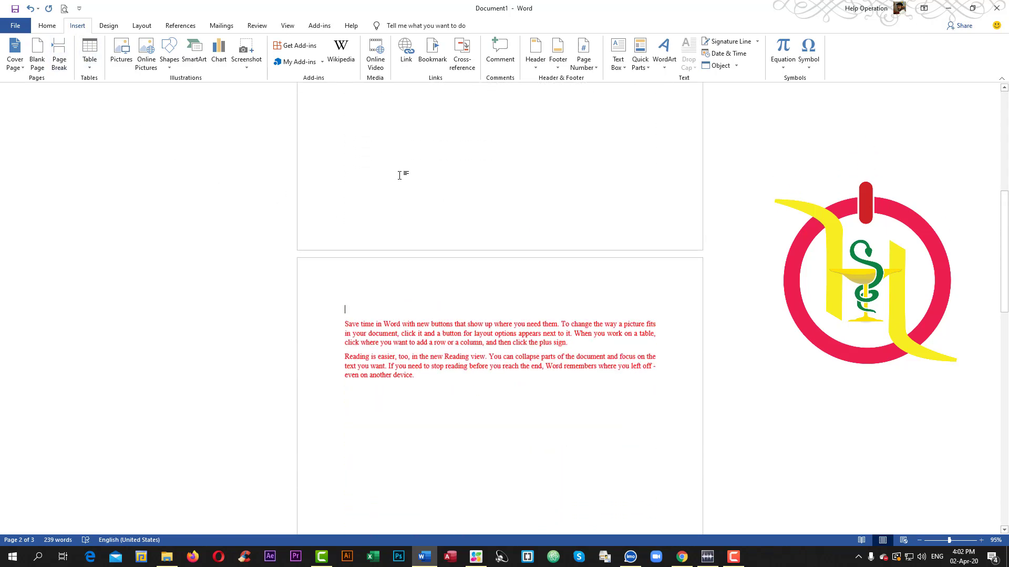
{"action": "scroll", "coordinate": [425, 168], "scroll_direction": "up", "scroll_amount": 2}
{"action": "scroll", "coordinate": [428, 192], "scroll_direction": "up", "scroll_amount": 3}
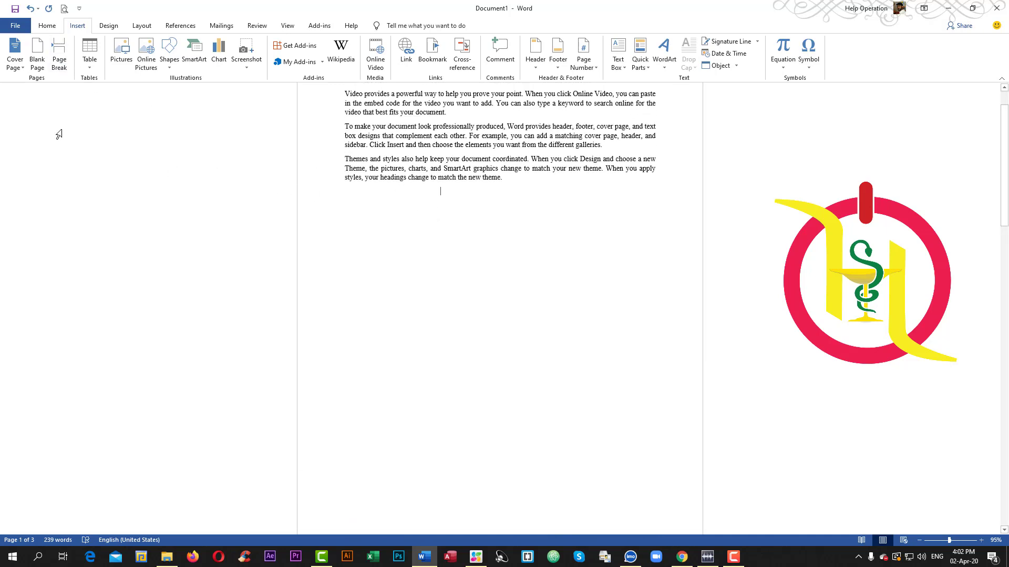
{"action": "left_click", "coordinate": [23, 67]}
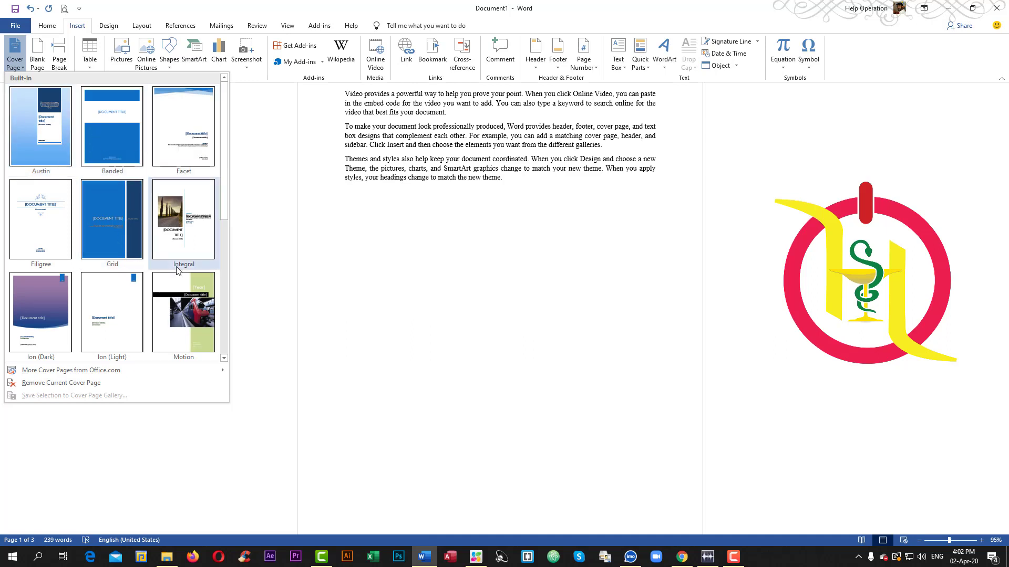
Step: Insert the Filigree cover page and select its Title, Subtitle, Date and Address placeholders
{"action": "left_click", "coordinate": [37, 207]}
{"action": "left_click", "coordinate": [459, 206]}
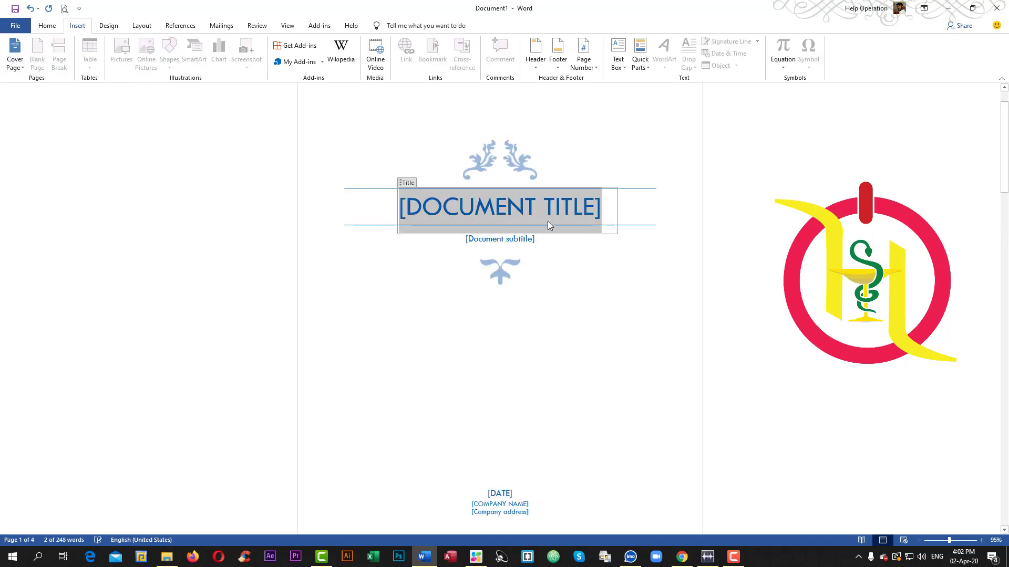
{"action": "left_click", "coordinate": [500, 239]}
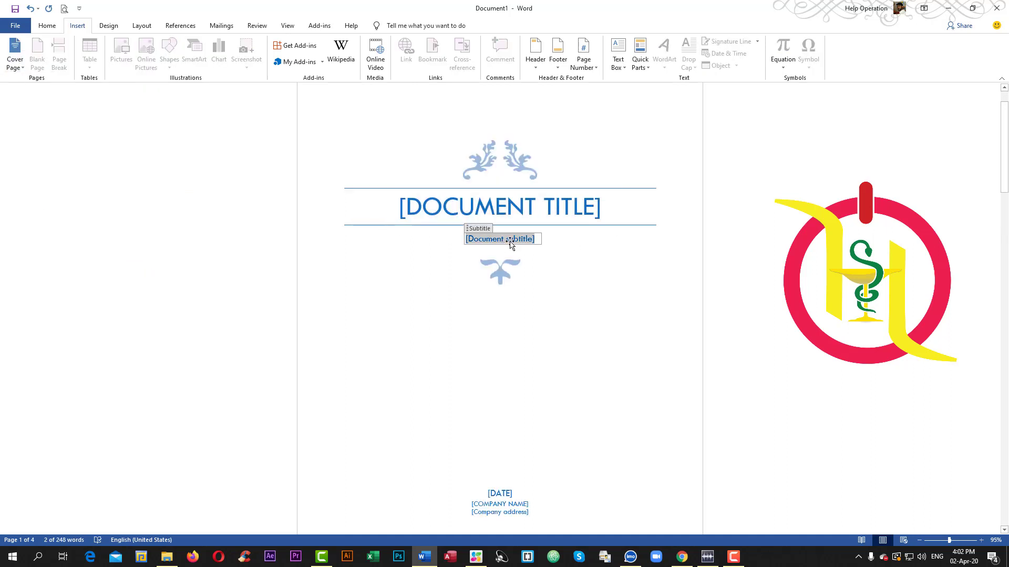
{"action": "scroll", "coordinate": [511, 246], "scroll_direction": "down", "scroll_amount": 3}
{"action": "scroll", "coordinate": [510, 263], "scroll_direction": "down", "scroll_amount": 1}
{"action": "left_click", "coordinate": [501, 376]}
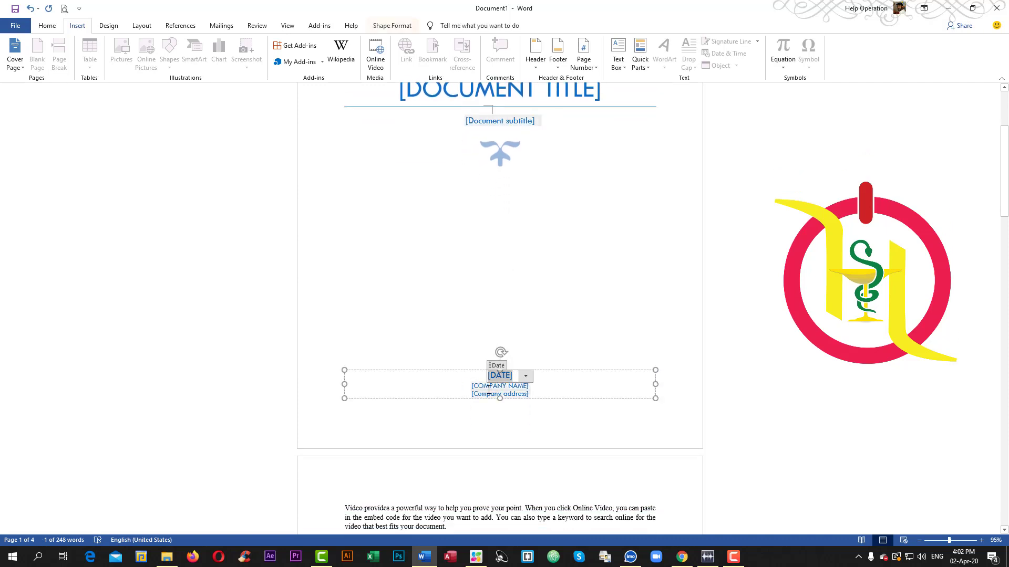
{"action": "left_click", "coordinate": [489, 393]}
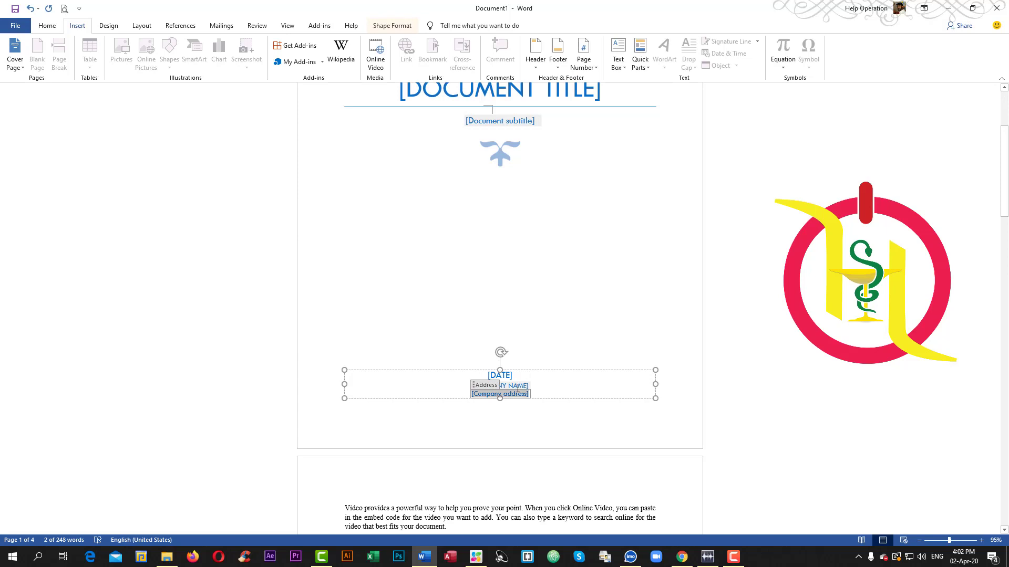
{"action": "scroll", "coordinate": [508, 394], "scroll_direction": "down", "scroll_amount": 2}
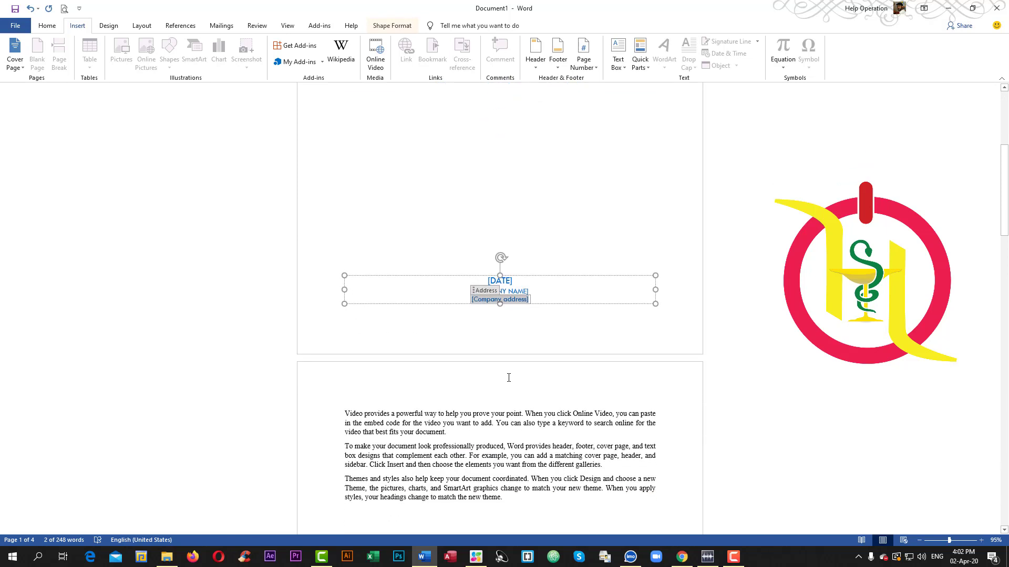
{"action": "scroll", "coordinate": [485, 296], "scroll_direction": "up", "scroll_amount": 5}
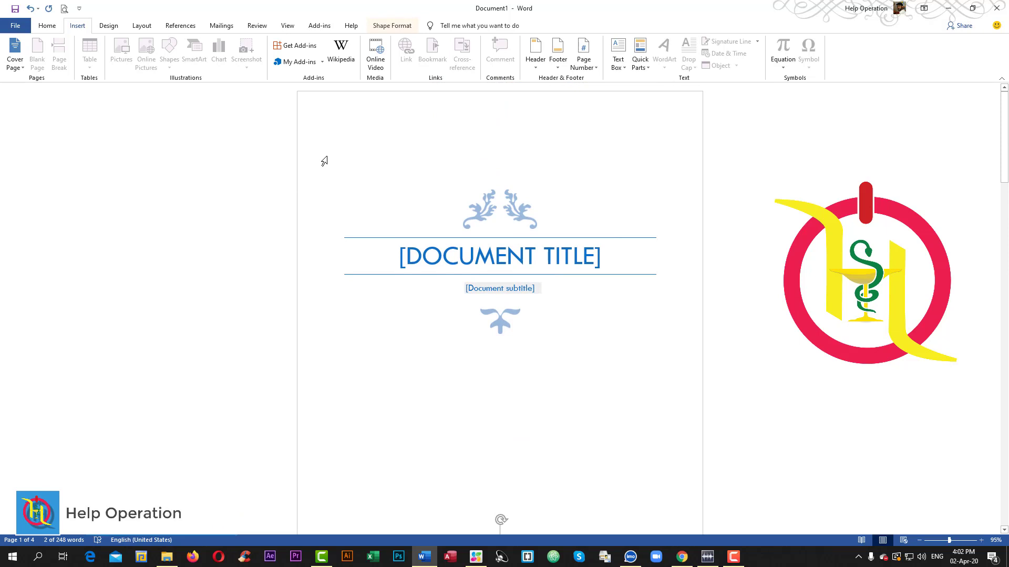
{"action": "left_click", "coordinate": [15, 59]}
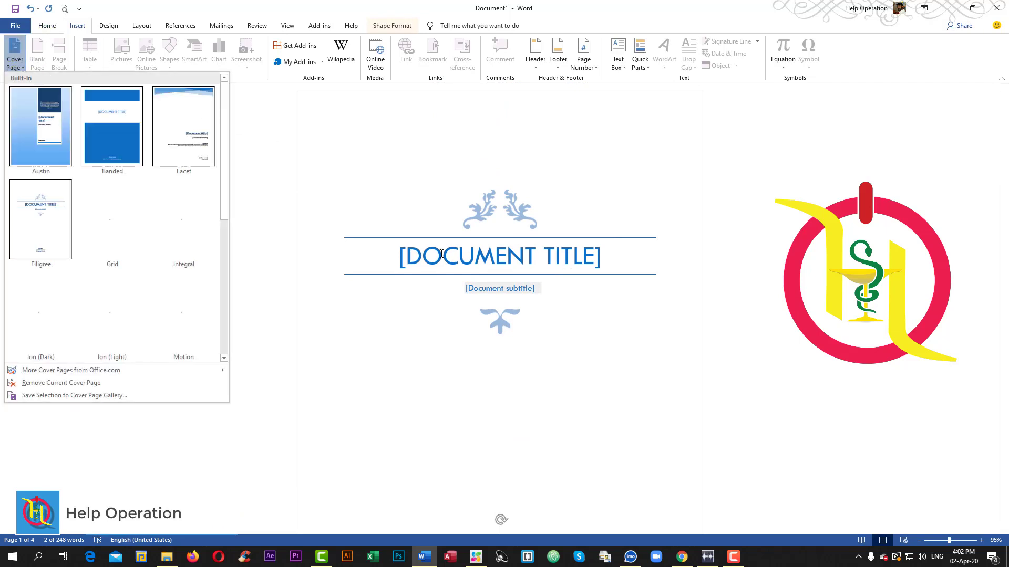
{"action": "scroll", "coordinate": [146, 219], "scroll_direction": "down", "scroll_amount": 3}
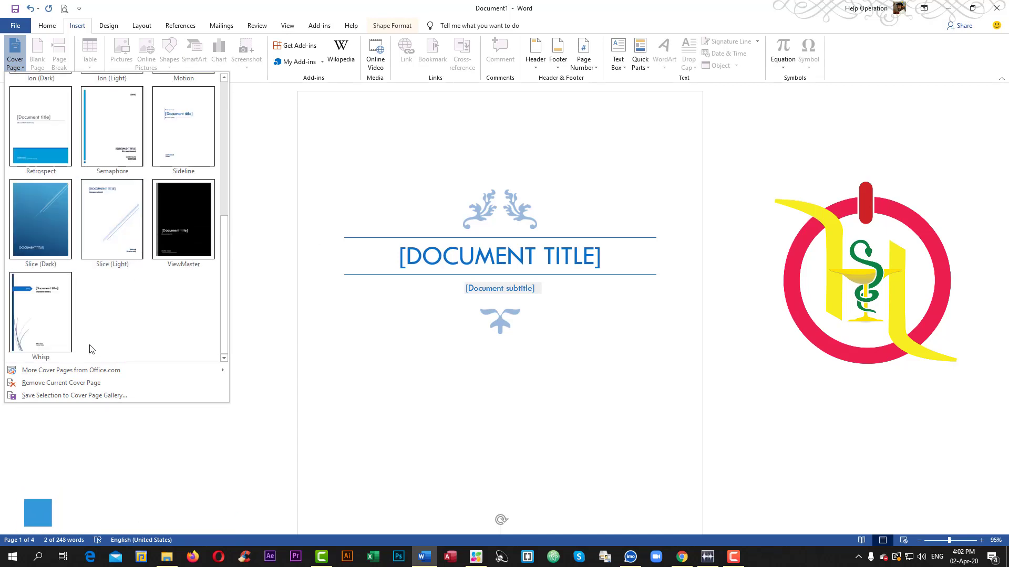
{"action": "left_click", "coordinate": [89, 395]}
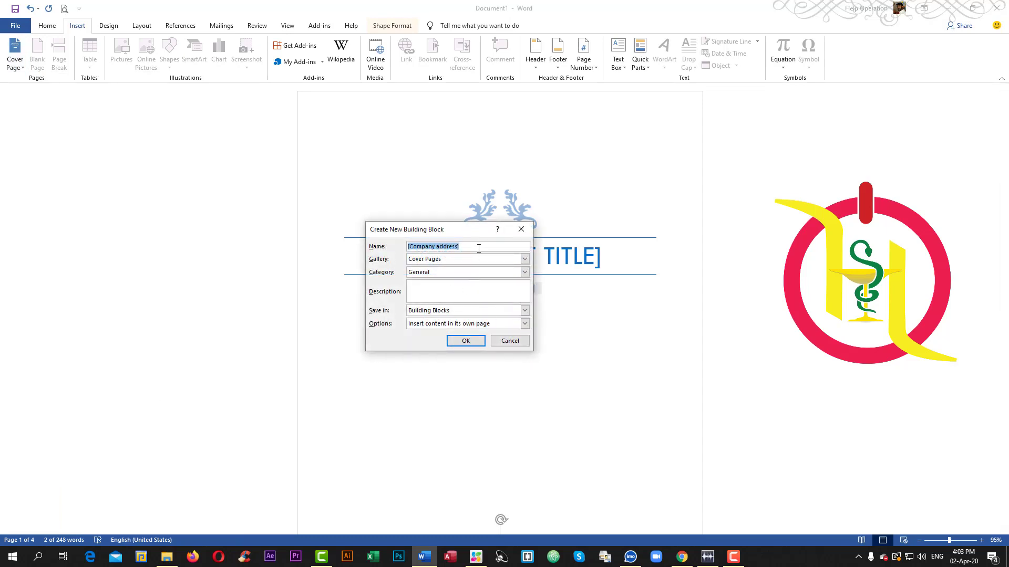
{"action": "left_click", "coordinate": [511, 343]}
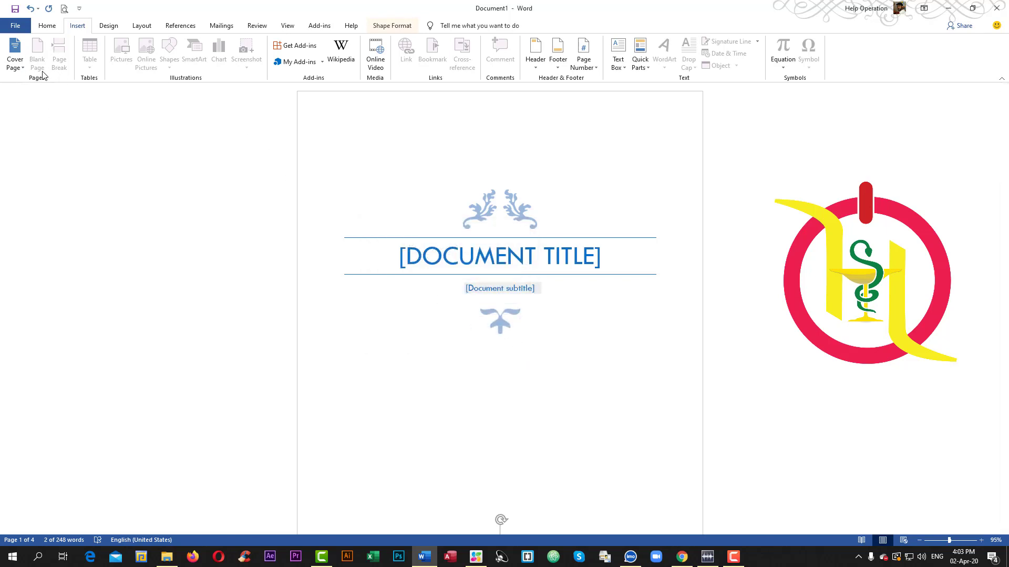
{"action": "left_click", "coordinate": [438, 217]}
{"action": "scroll", "coordinate": [447, 247], "scroll_direction": "down", "scroll_amount": 3}
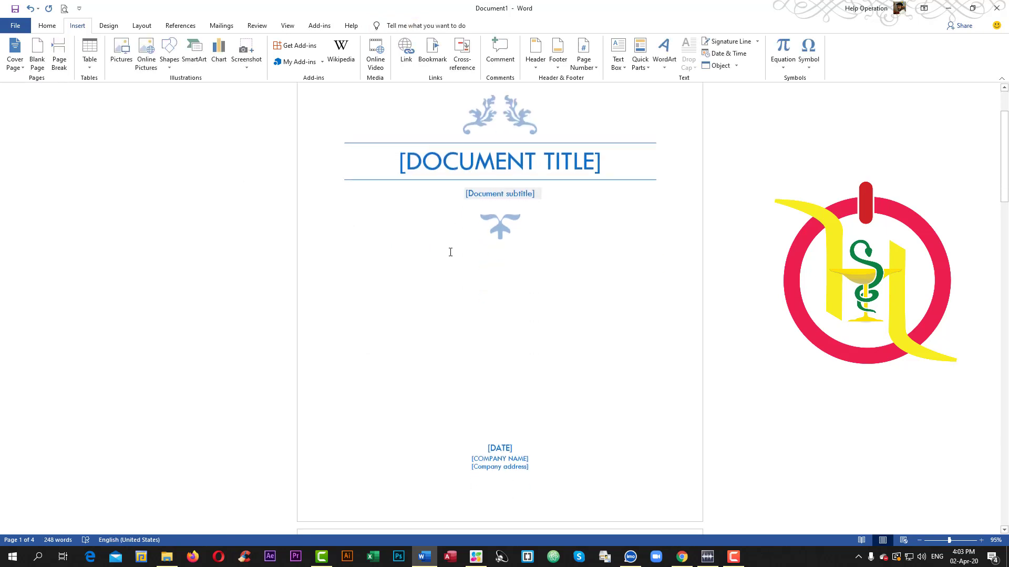
{"action": "scroll", "coordinate": [445, 263], "scroll_direction": "down", "scroll_amount": 6}
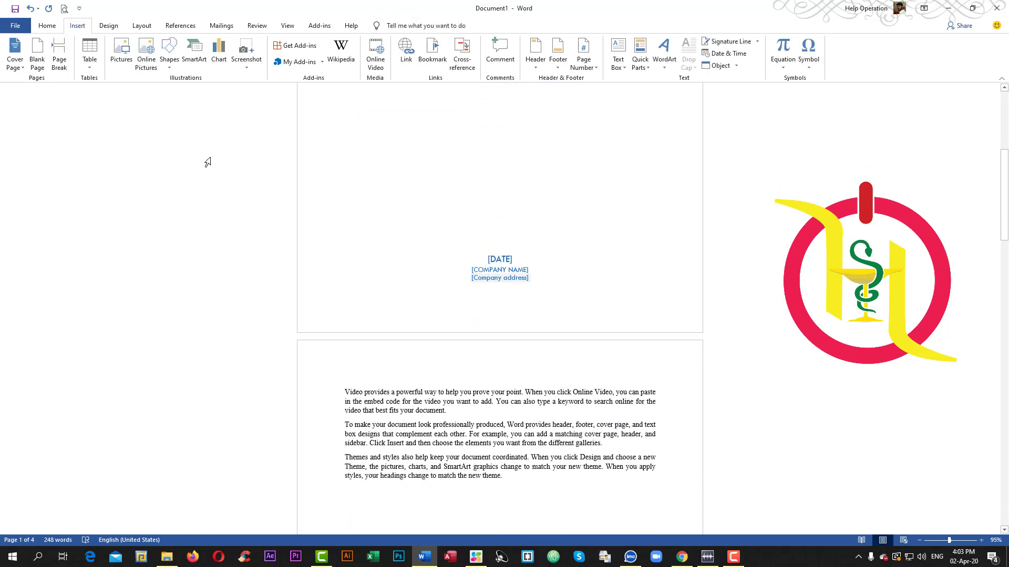
{"action": "scroll", "coordinate": [478, 269], "scroll_direction": "down", "scroll_amount": 5}
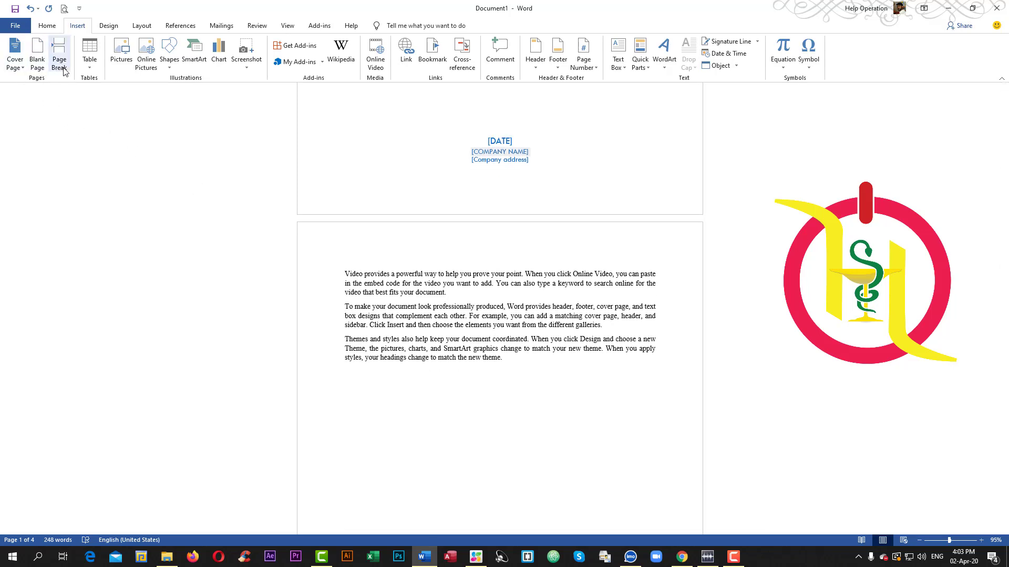
Step: Insert an empty 8-column table on the Filigree cover page
{"action": "left_click", "coordinate": [90, 71]}
{"action": "left_click", "coordinate": [159, 124]}
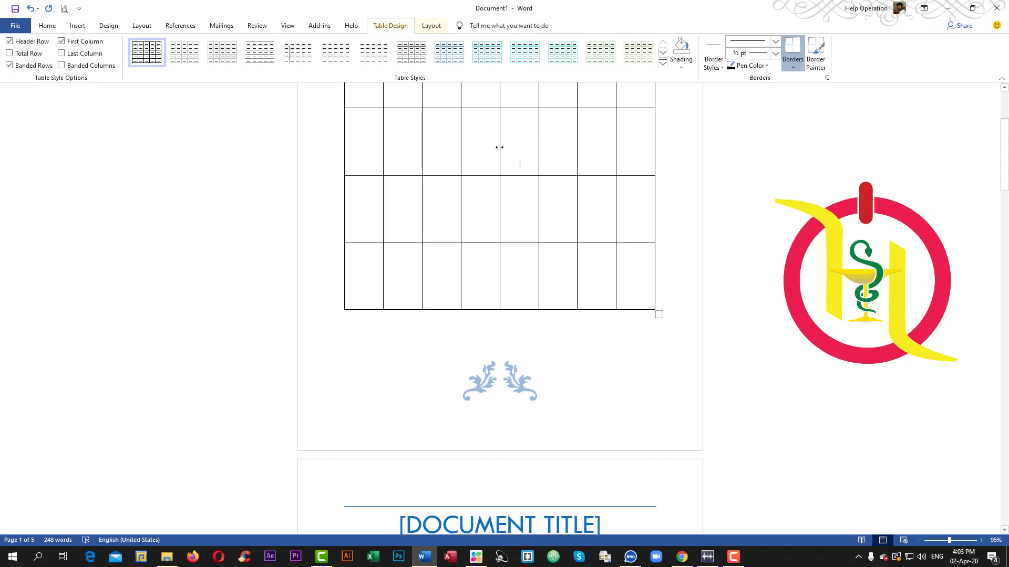
{"action": "left_click", "coordinate": [431, 26]}
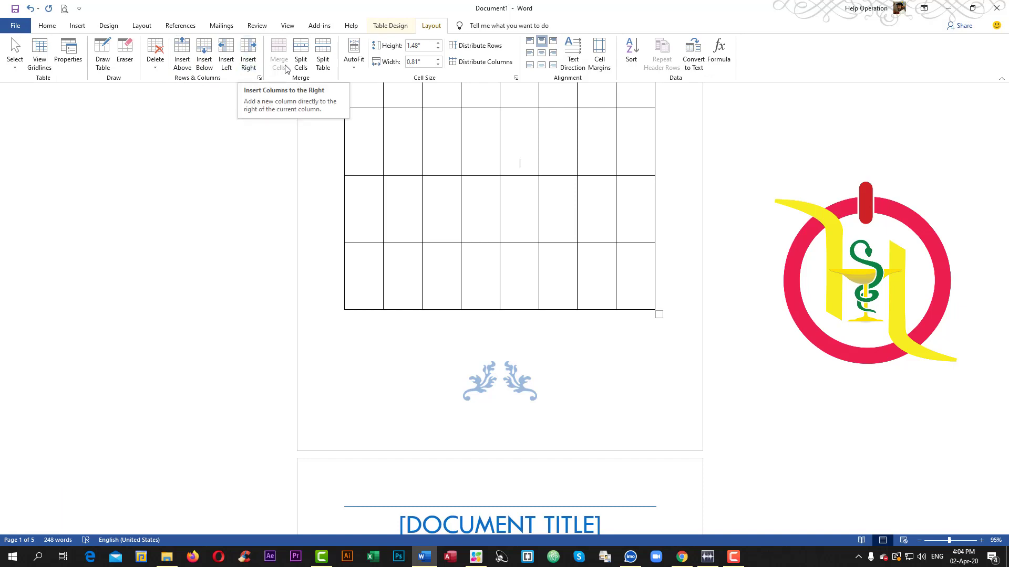
Step: Widen the table's first column and distribute all rows evenly at 1.4" high
{"action": "left_click_drag", "start_coordinate": [383, 131], "coordinate": [411, 132]}
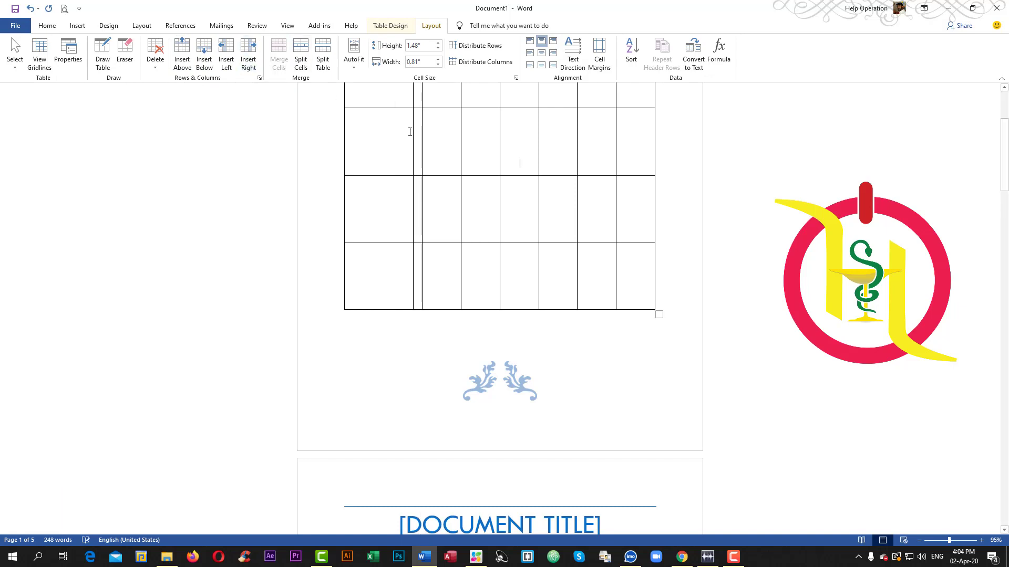
{"action": "left_click", "coordinate": [407, 134]}
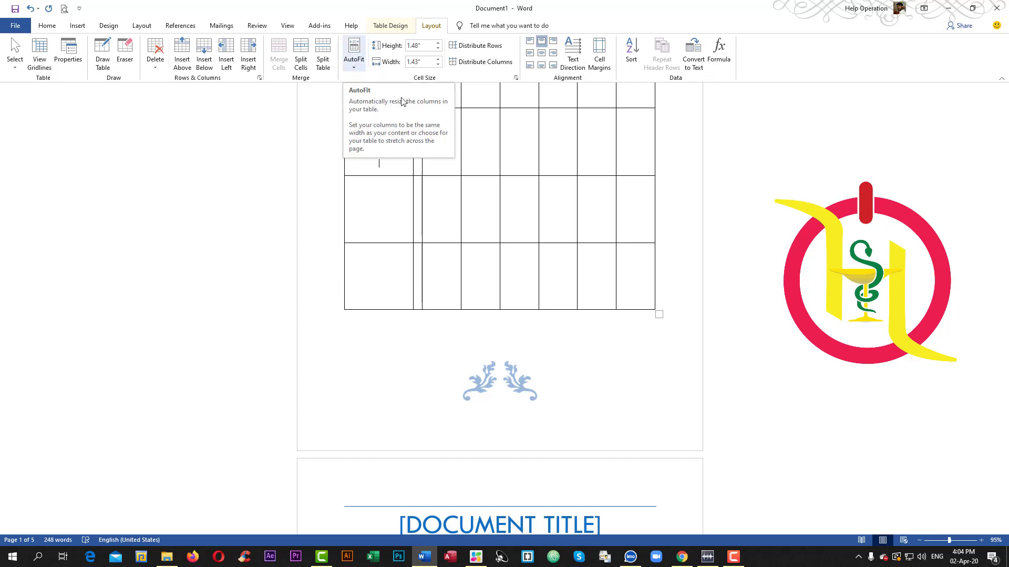
{"action": "scroll", "coordinate": [517, 192], "scroll_direction": "up", "scroll_amount": 3}
{"action": "left_click", "coordinate": [463, 176]}
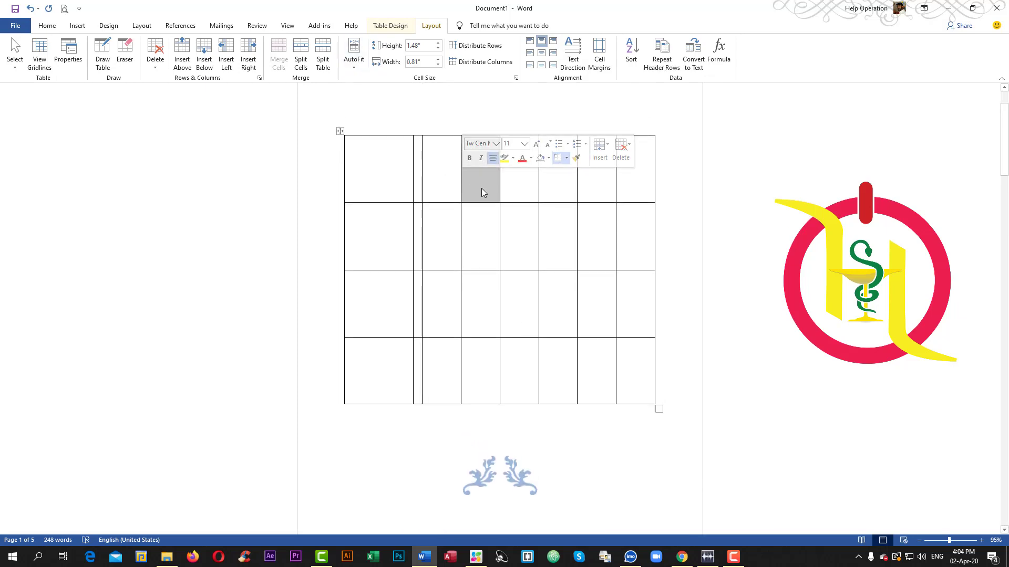
{"action": "left_click", "coordinate": [487, 185]}
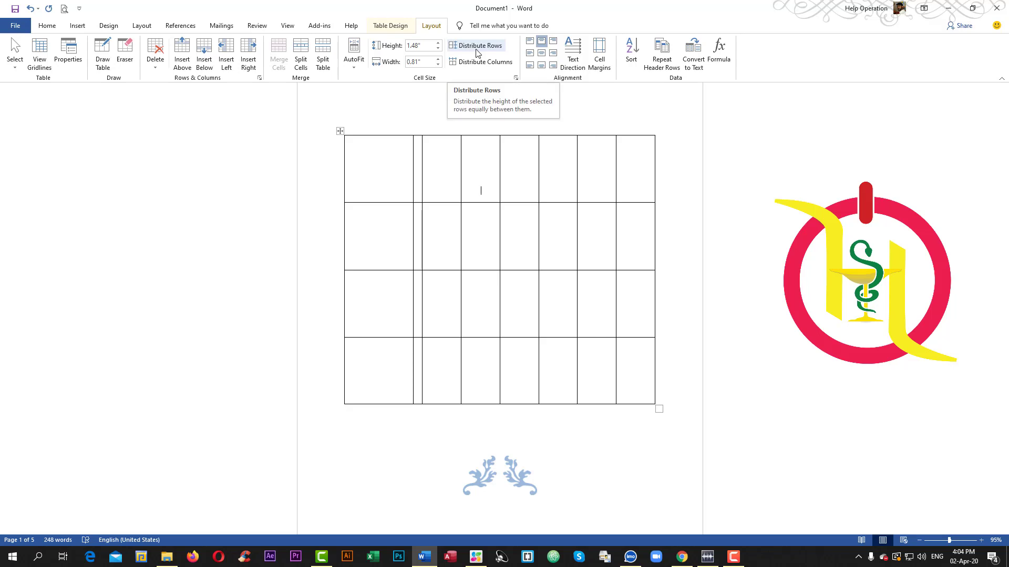
{"action": "left_click", "coordinate": [419, 156]}
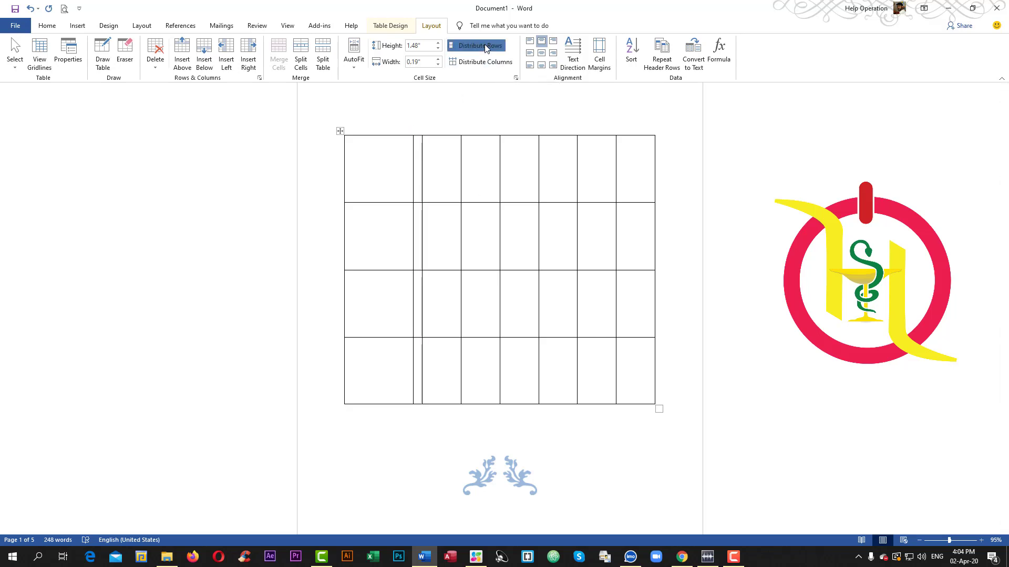
{"action": "left_click", "coordinate": [483, 47]}
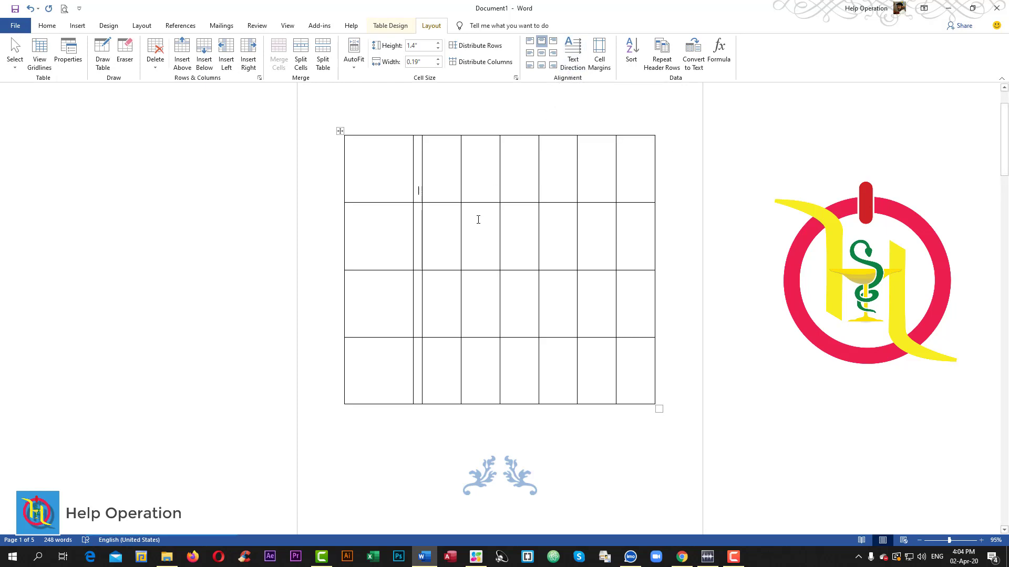
Step: Type the test word "fstg" into a top-row table cell and select it
{"action": "type", "text": "fsg"}
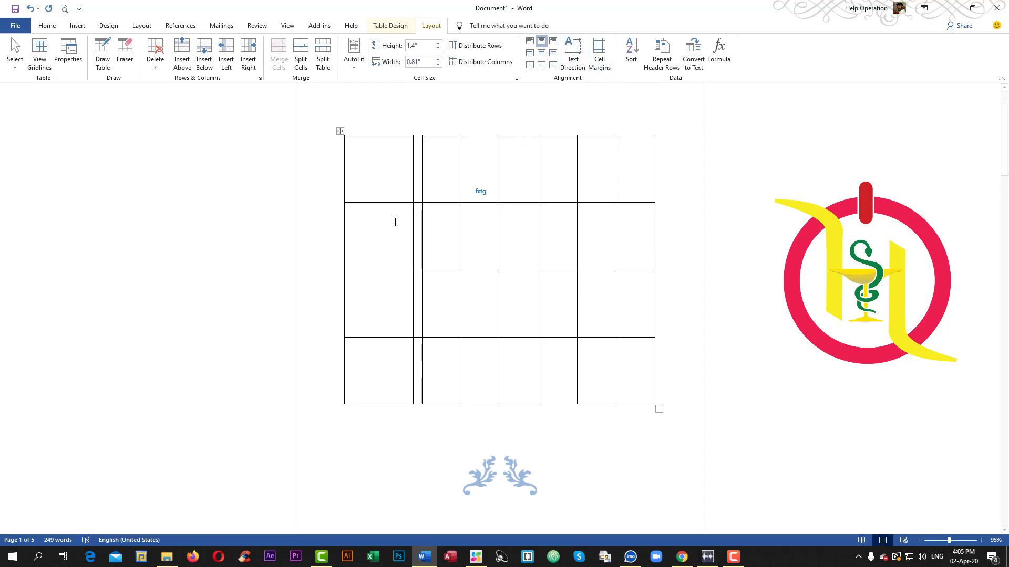
{"action": "double_click", "coordinate": [485, 193]}
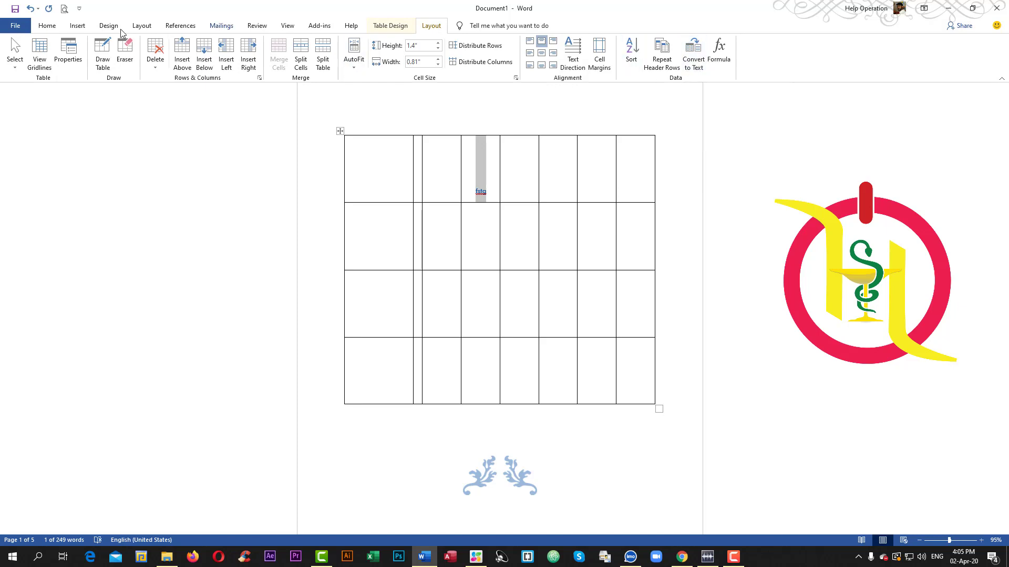
{"action": "left_click", "coordinate": [78, 26]}
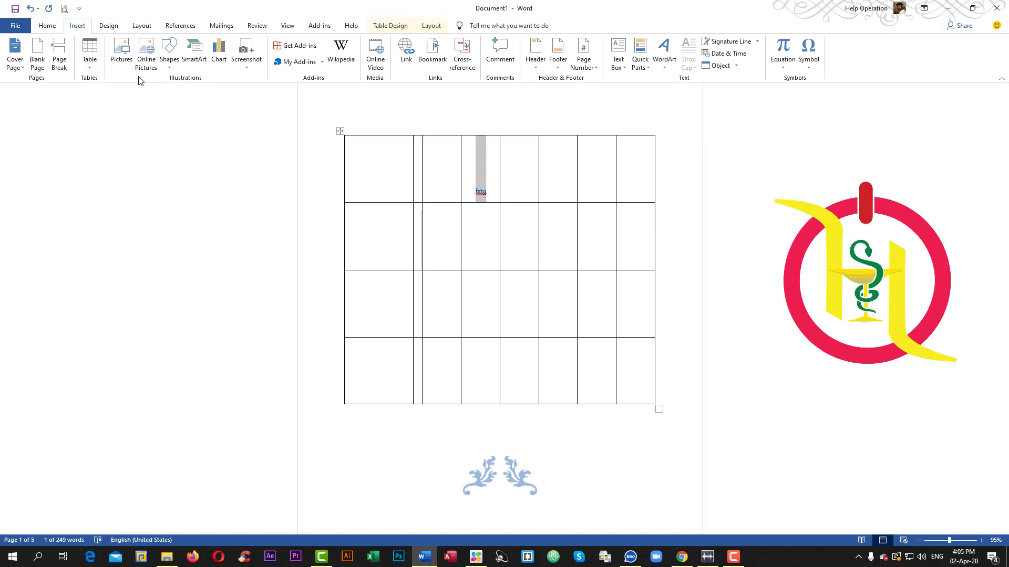
{"action": "left_click", "coordinate": [169, 59]}
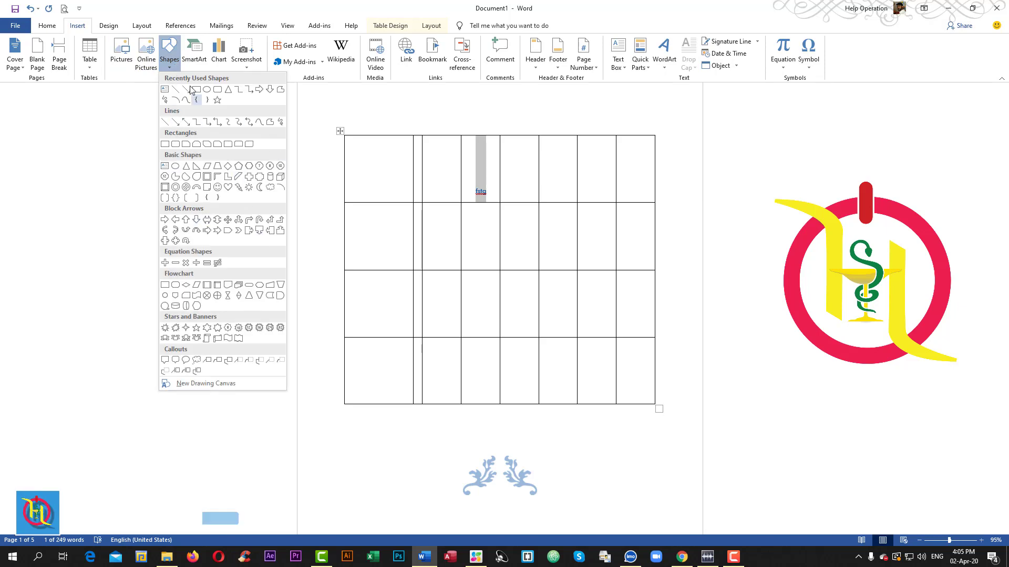
{"action": "left_click", "coordinate": [201, 66]}
{"action": "left_click", "coordinate": [201, 65]}
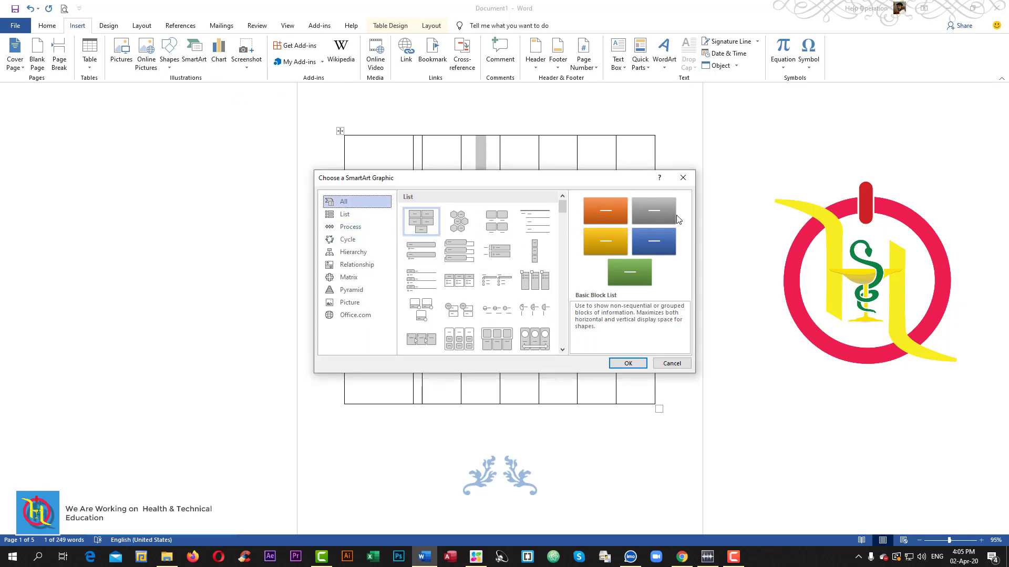
{"action": "left_click", "coordinate": [683, 178]}
{"action": "left_click", "coordinate": [224, 59]}
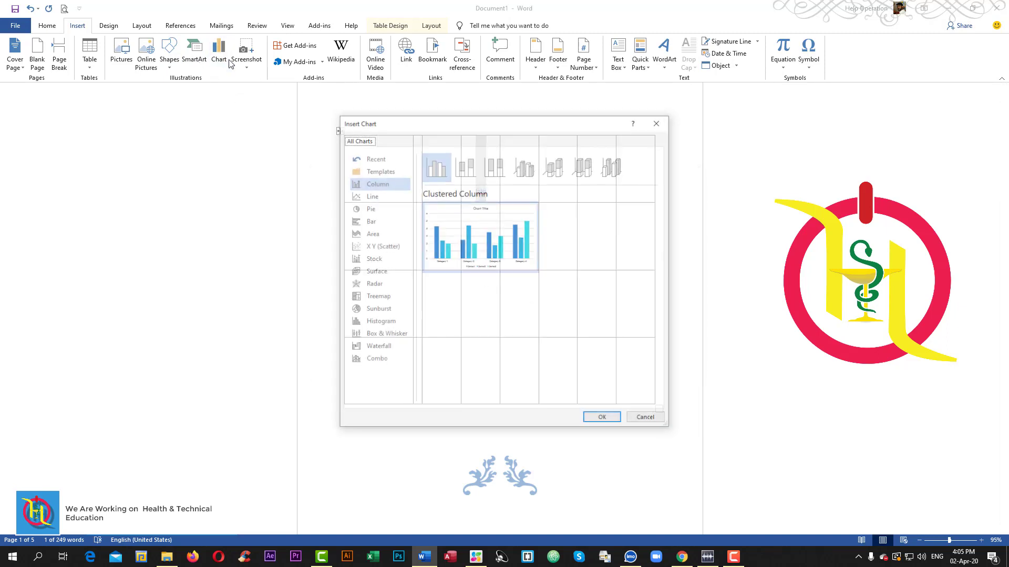
{"action": "left_click", "coordinate": [662, 123]}
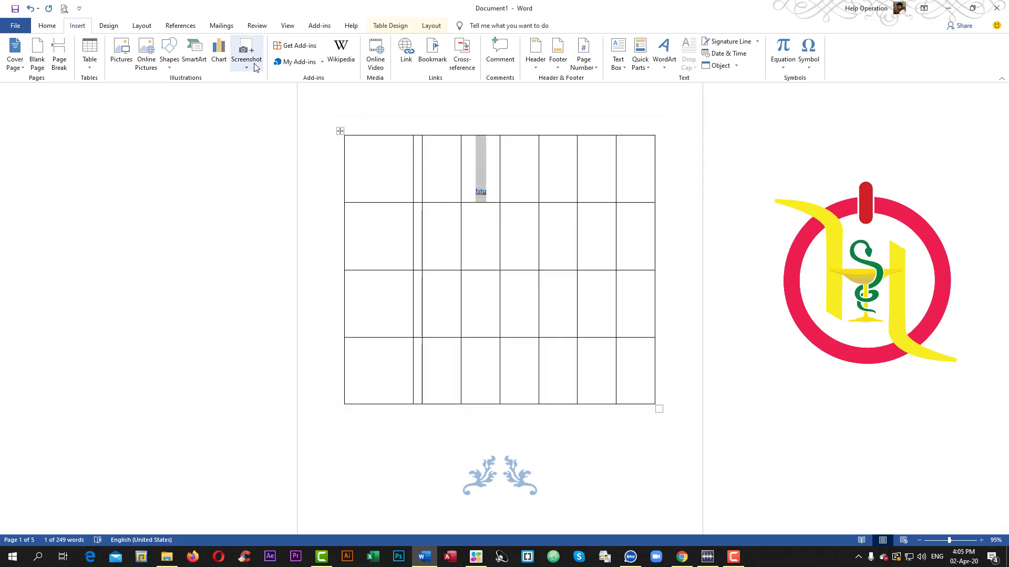
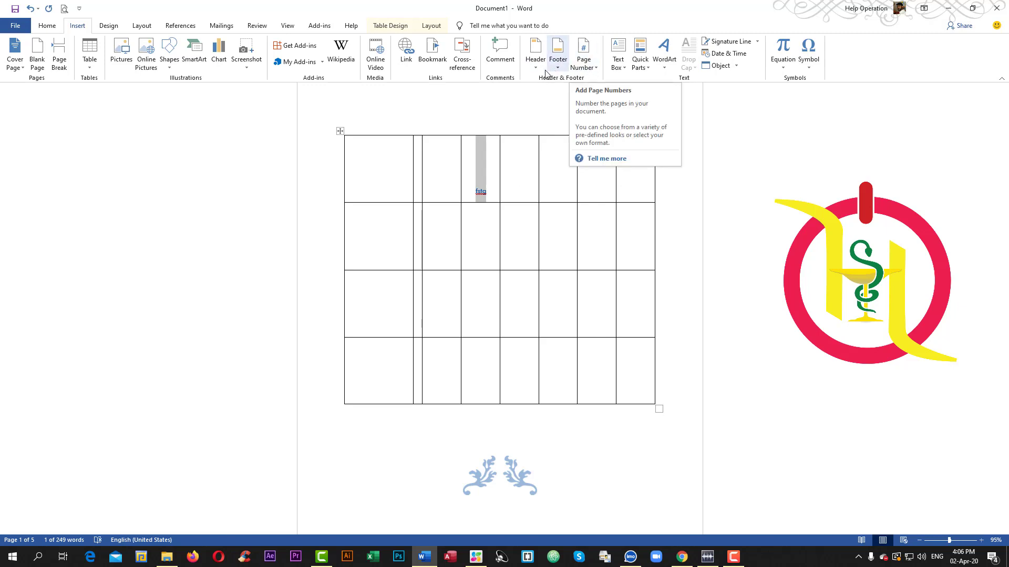
Step: Clear the table column selection and scroll back through the document
{"action": "left_click", "coordinate": [462, 129]}
{"action": "scroll", "coordinate": [434, 153], "scroll_direction": "up", "scroll_amount": 1}
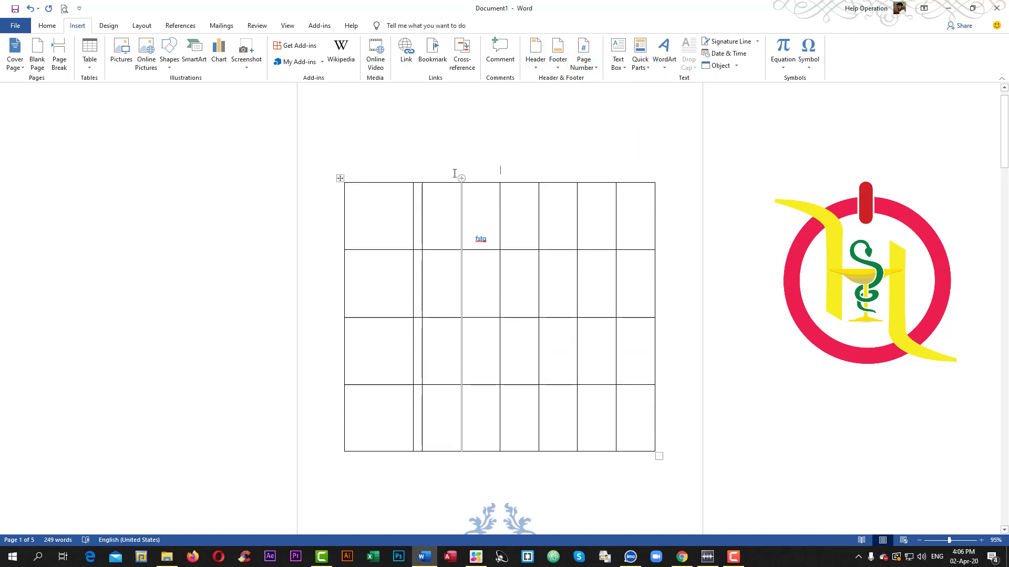
{"action": "scroll", "coordinate": [455, 171], "scroll_direction": "up", "scroll_amount": 1}
{"action": "scroll", "coordinate": [500, 164], "scroll_direction": "down", "scroll_amount": 1}
{"action": "scroll", "coordinate": [457, 343], "scroll_direction": "down", "scroll_amount": 3}
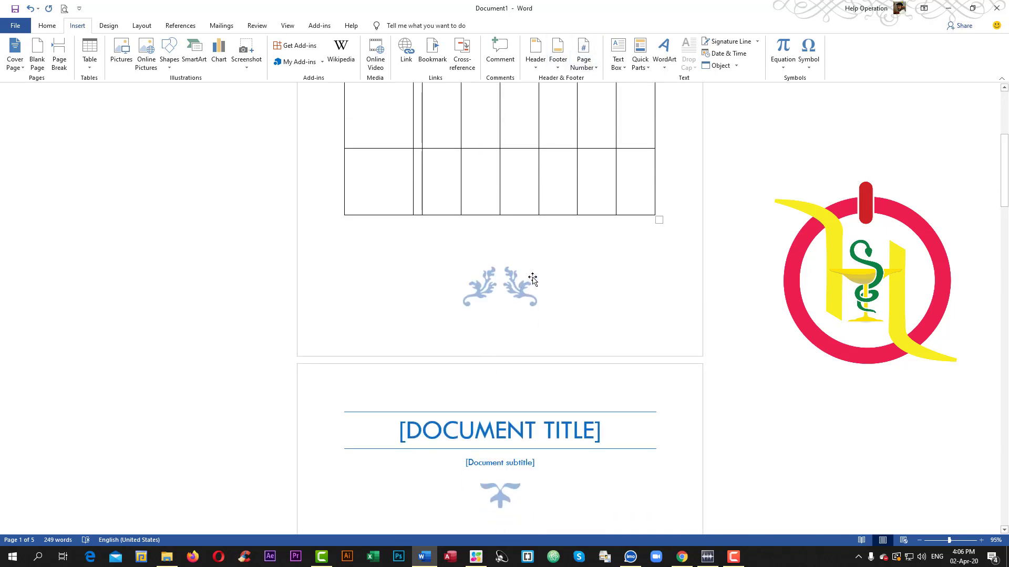
Step: Browse the page number options and close them without adding any
{"action": "left_click", "coordinate": [582, 53]}
{"action": "mouse_move", "coordinate": [607, 91]}
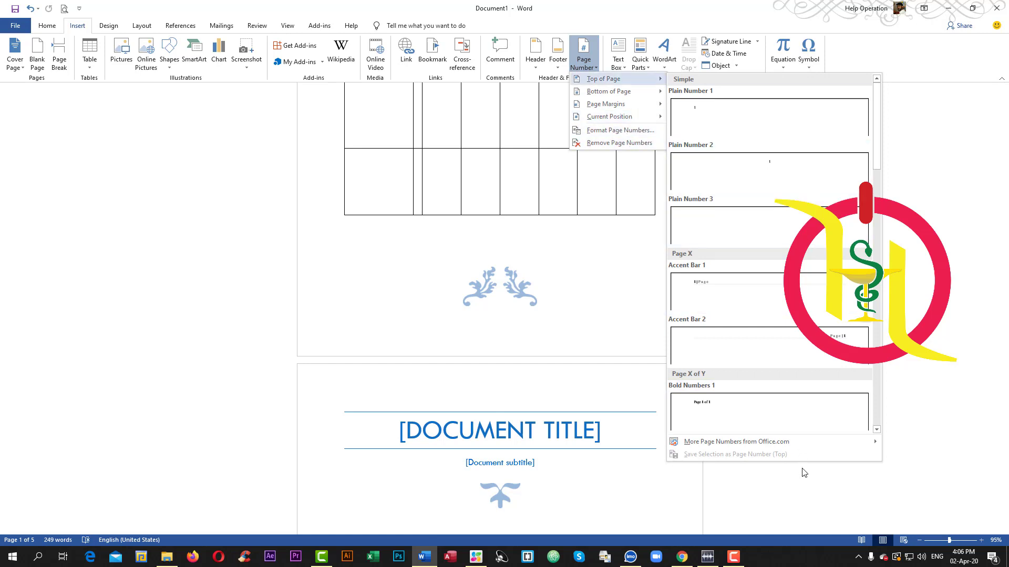
{"action": "scroll", "coordinate": [818, 238], "scroll_direction": "down", "scroll_amount": 10}
{"action": "scroll", "coordinate": [818, 237], "scroll_direction": "up", "scroll_amount": 4}
{"action": "scroll", "coordinate": [818, 247], "scroll_direction": "up", "scroll_amount": 3}
{"action": "scroll", "coordinate": [703, 125], "scroll_direction": "up", "scroll_amount": 3}
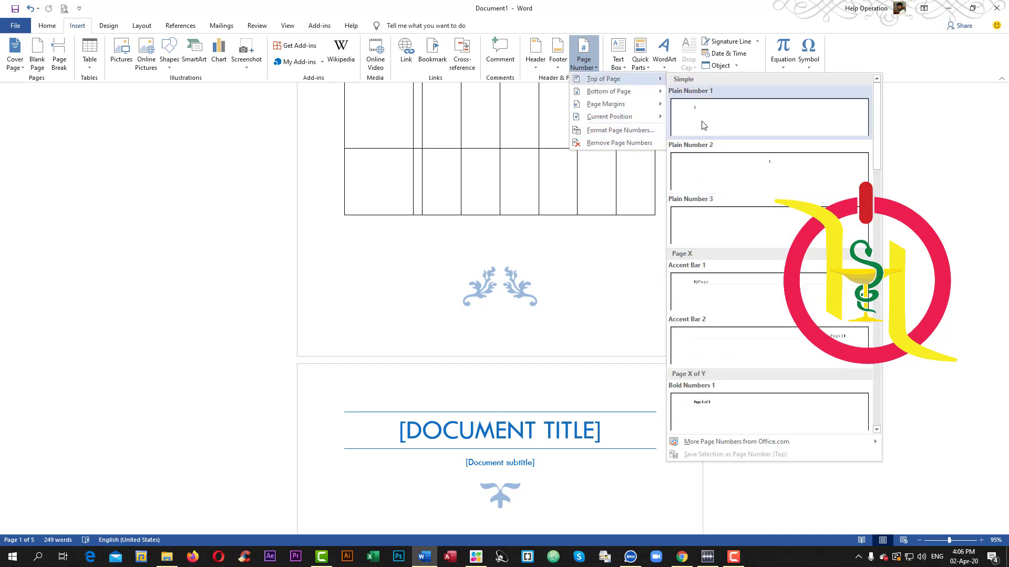
{"action": "left_click", "coordinate": [583, 84]}
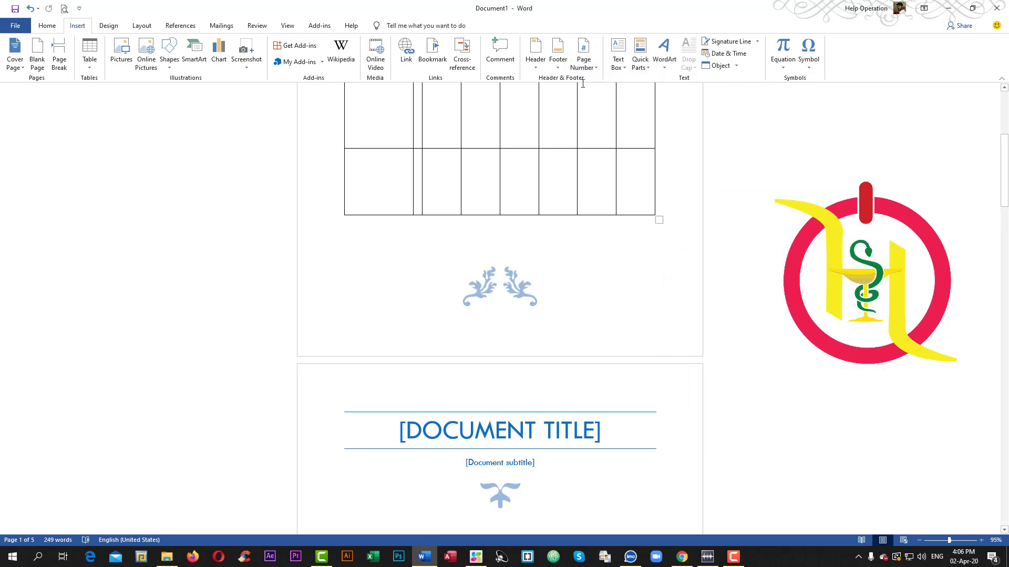
Step: Dismiss the WordArt gallery without choosing a style and scroll down to the page 3 paragraphs
{"action": "left_click", "coordinate": [666, 72]}
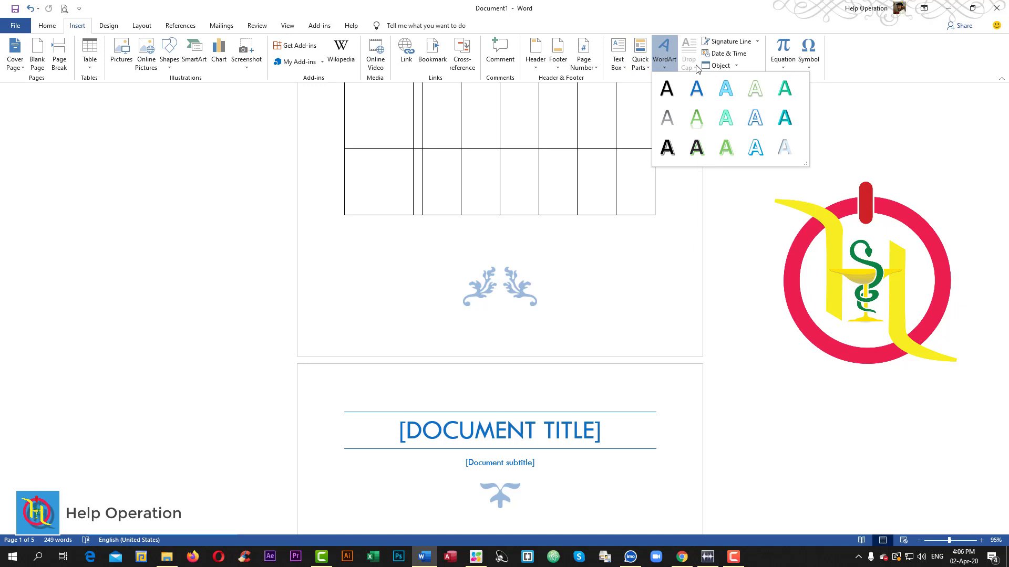
{"action": "key", "text": "Escape"}
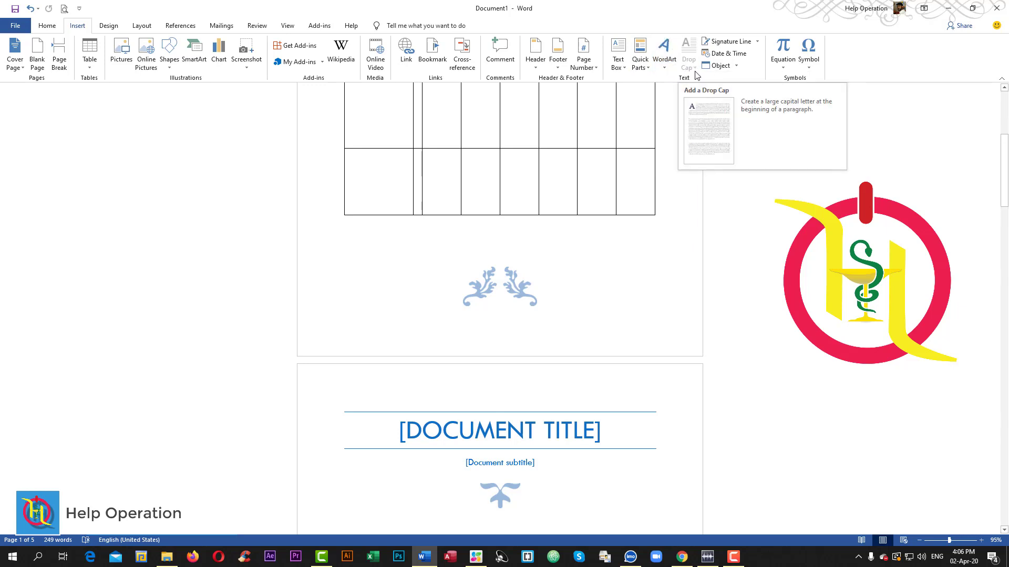
{"action": "scroll", "coordinate": [453, 427], "scroll_direction": "down", "scroll_amount": 2}
{"action": "scroll", "coordinate": [453, 429], "scroll_direction": "down", "scroll_amount": 3}
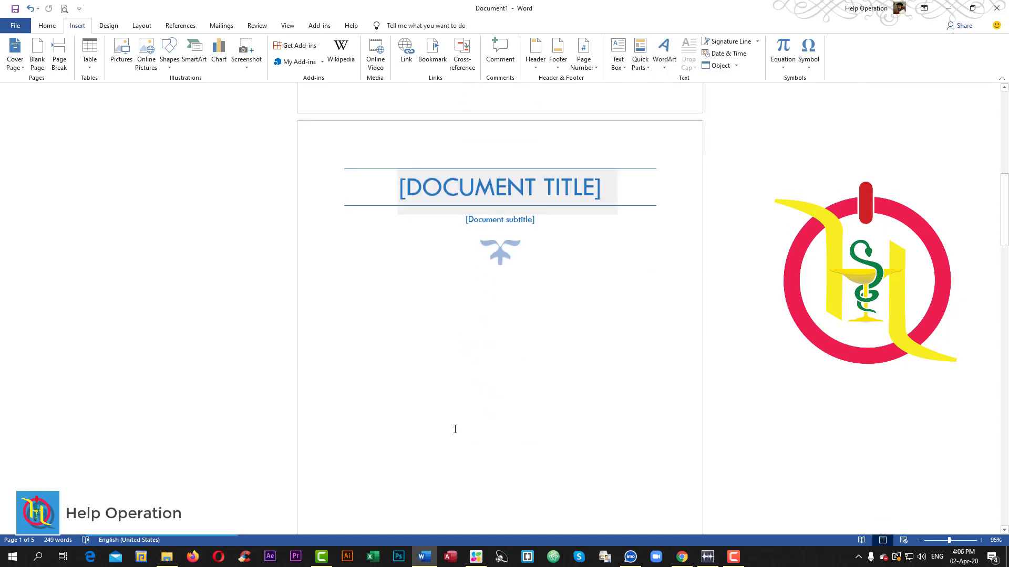
{"action": "scroll", "coordinate": [453, 429], "scroll_direction": "down", "scroll_amount": 5}
{"action": "scroll", "coordinate": [453, 430], "scroll_direction": "down", "scroll_amount": 2}
{"action": "left_click_drag", "start_coordinate": [345, 358], "coordinate": [505, 441]}
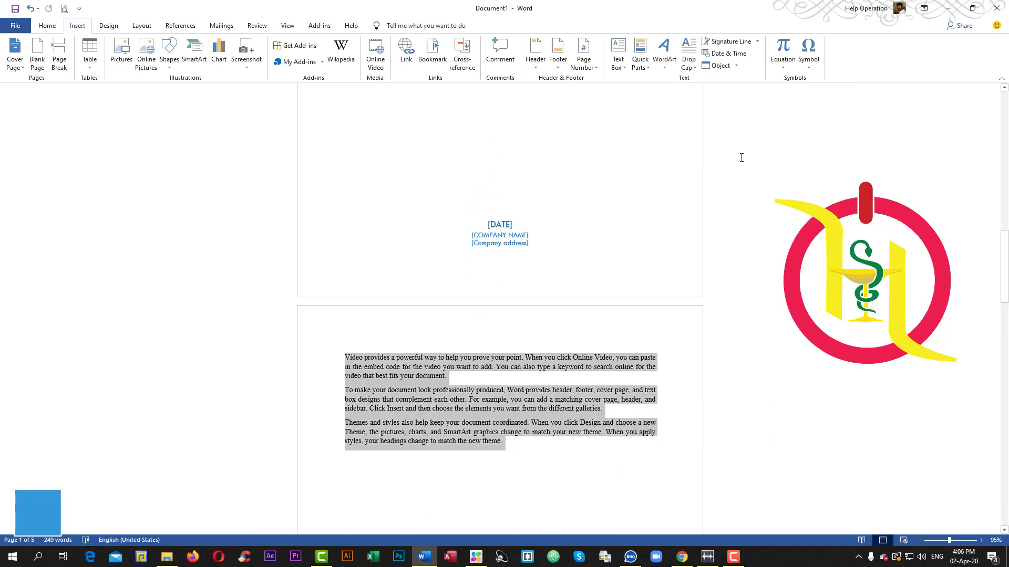
{"action": "left_click", "coordinate": [688, 67]}
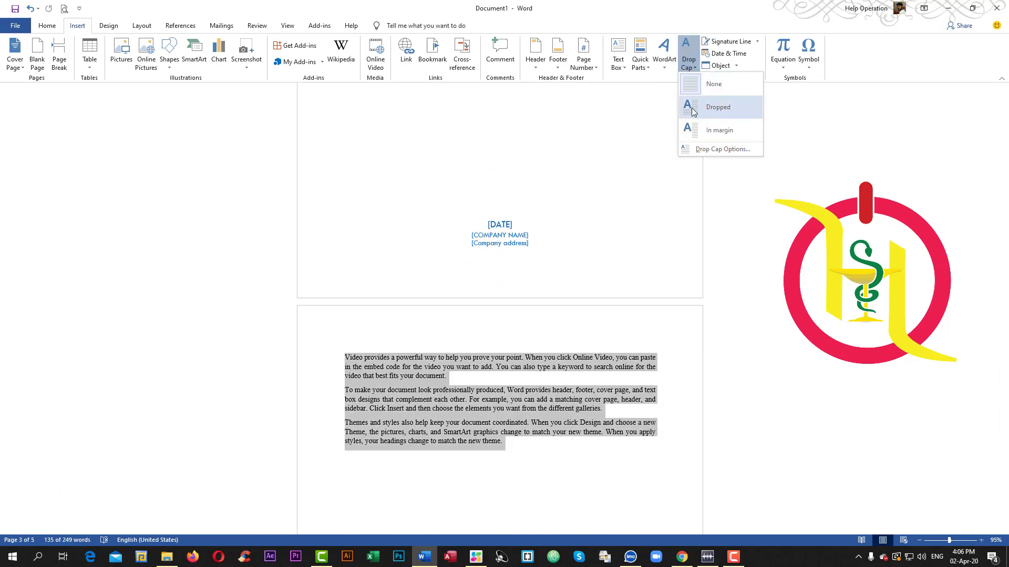
{"action": "left_click", "coordinate": [785, 79]}
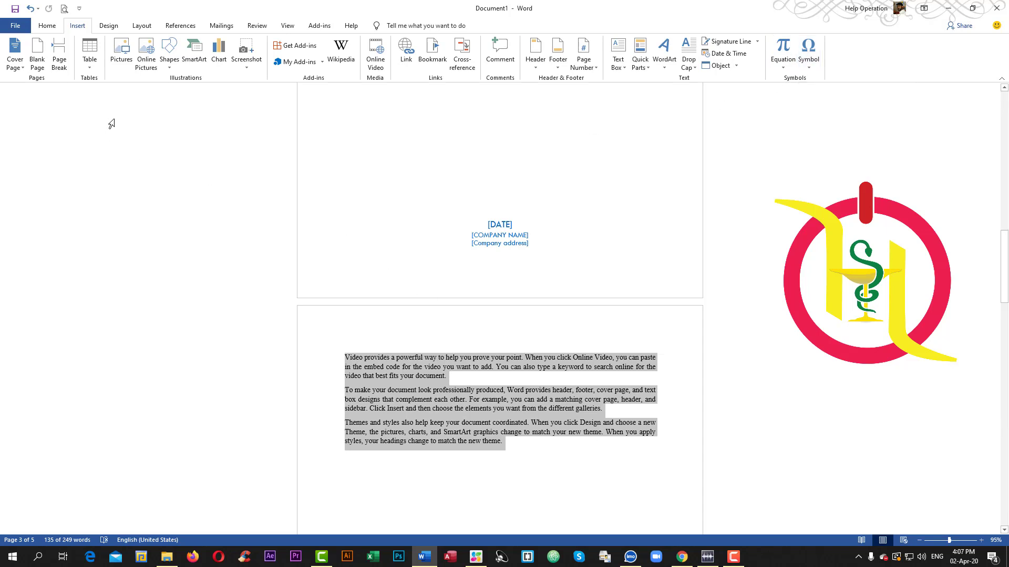
Step: Look through the Design, Layout, Mailings, Review and View tabs, then show the File overview
{"action": "left_click", "coordinate": [103, 30]}
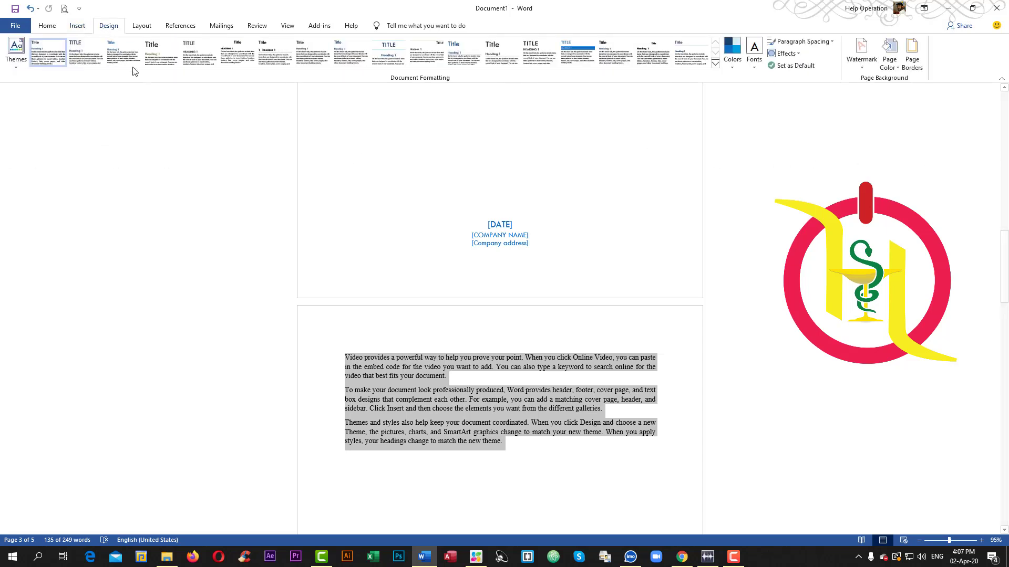
{"action": "left_click", "coordinate": [148, 25]}
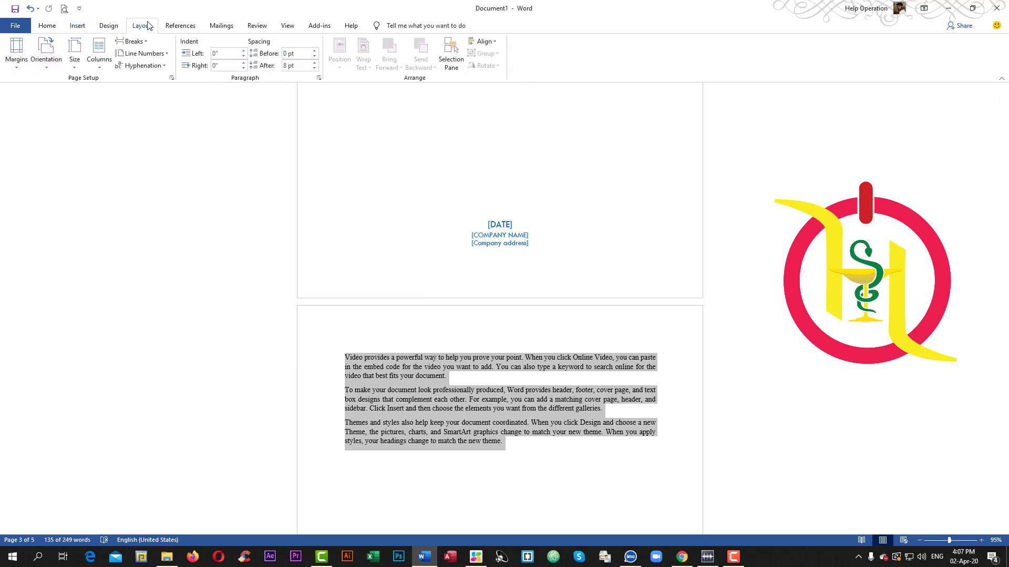
{"action": "left_click", "coordinate": [215, 26]}
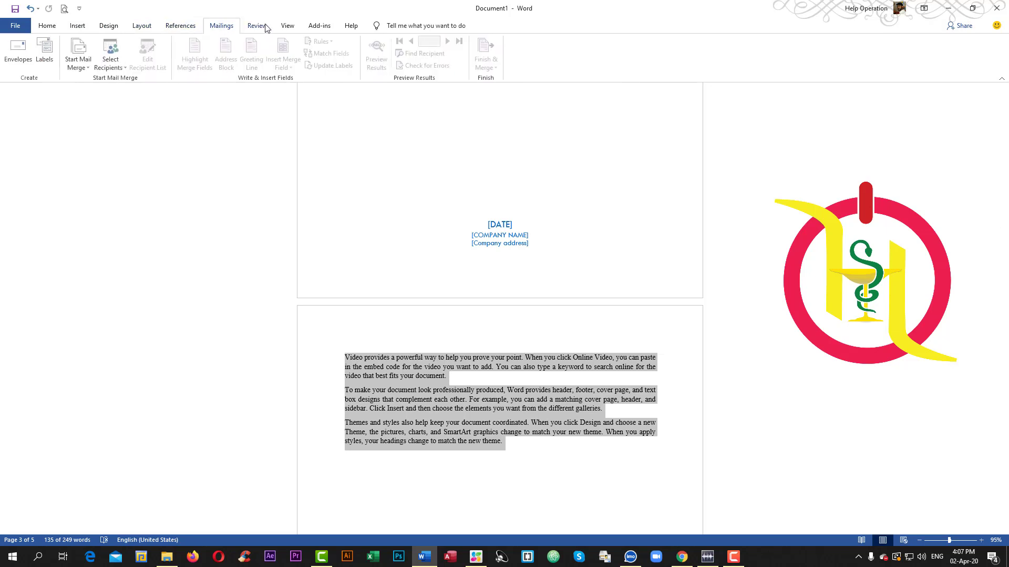
{"action": "left_click", "coordinate": [257, 25]}
{"action": "left_click", "coordinate": [291, 27]}
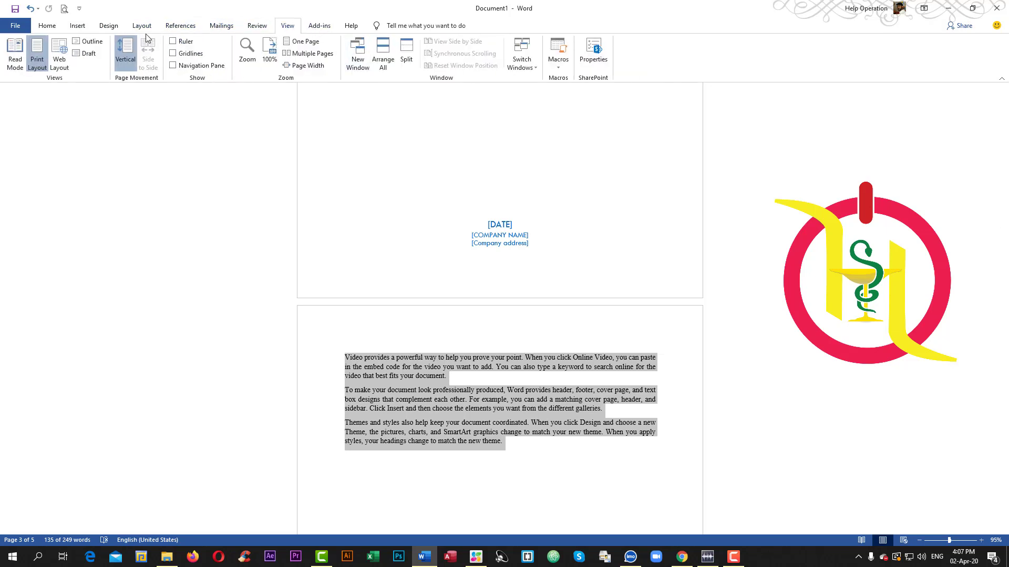
{"action": "left_click", "coordinate": [15, 26]}
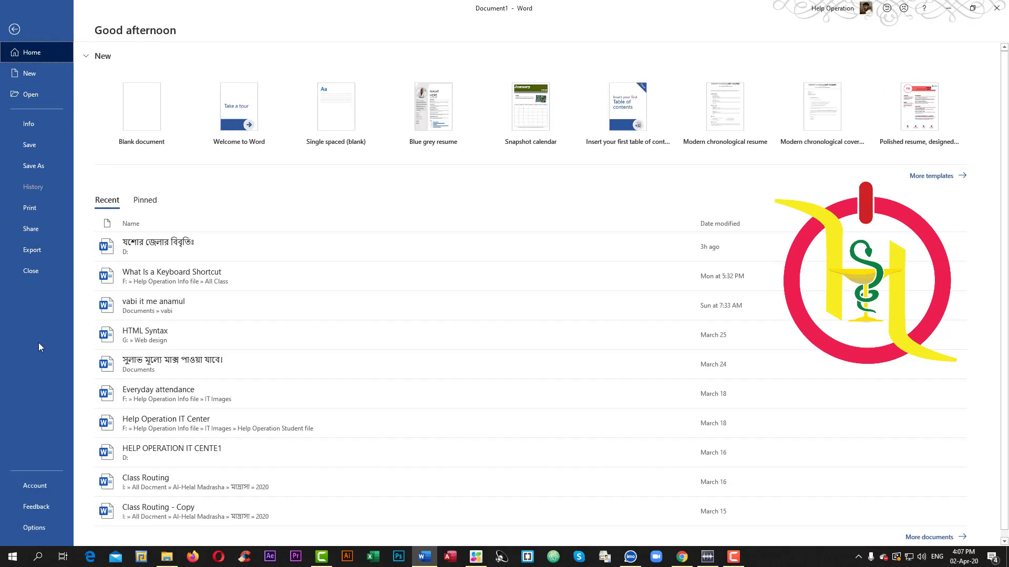
Step: Leave the File overview twice, return to the Home tab, and minimize Word to the desktop
{"action": "left_click", "coordinate": [21, 31]}
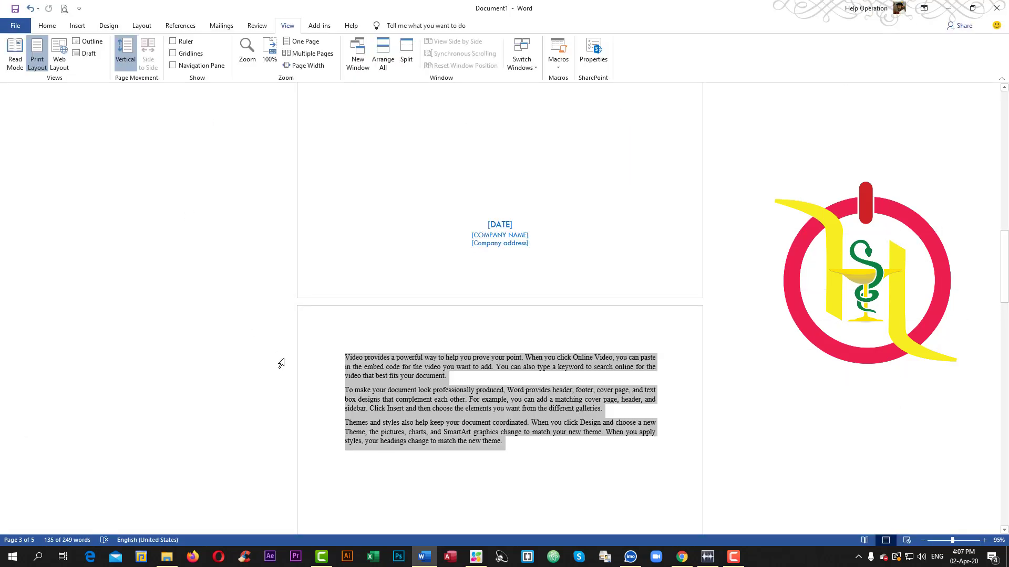
{"action": "left_click", "coordinate": [16, 26]}
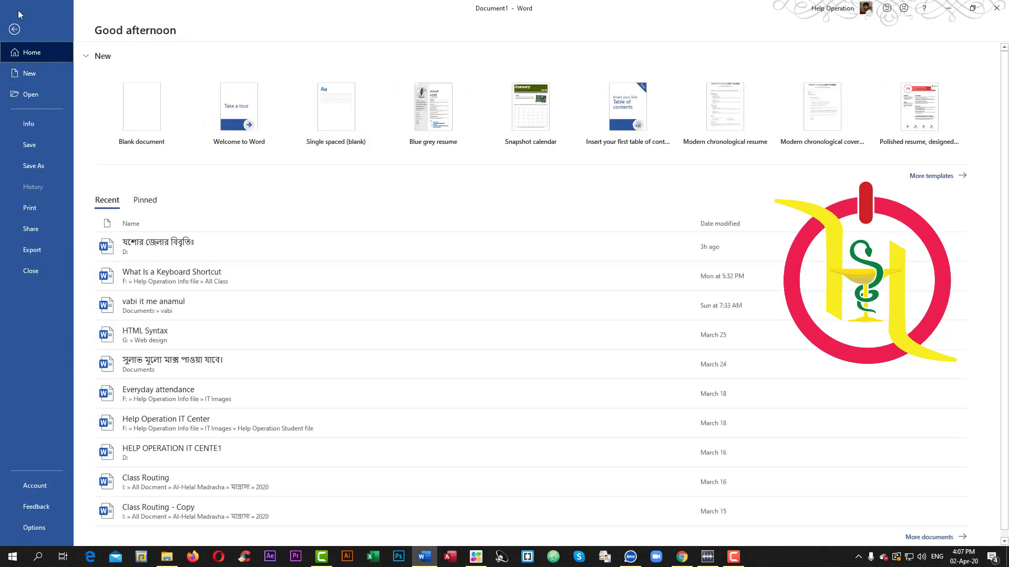
{"action": "left_click", "coordinate": [14, 30]}
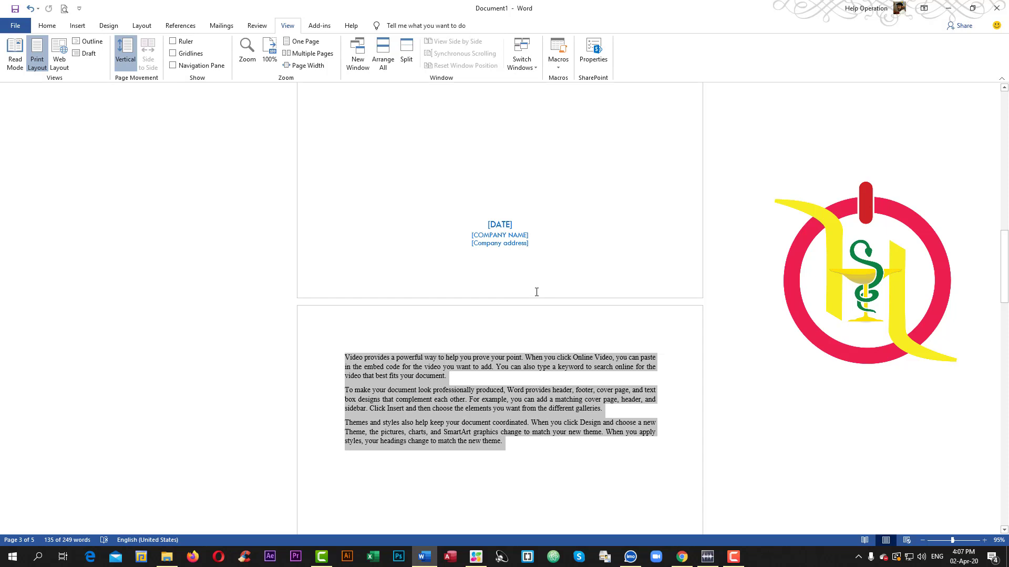
{"action": "left_click", "coordinate": [47, 25]}
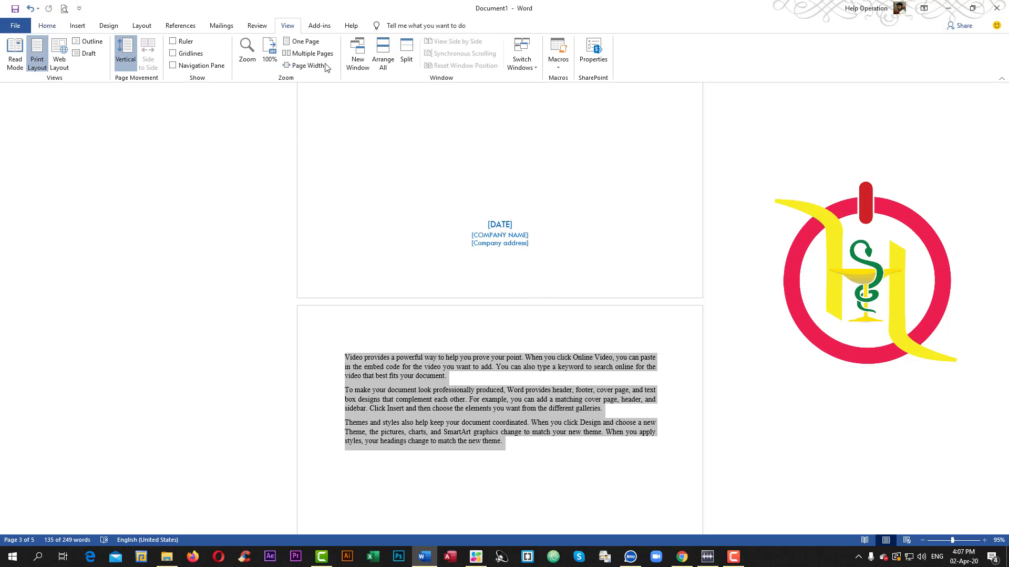
{"action": "left_click", "coordinate": [947, 7]}
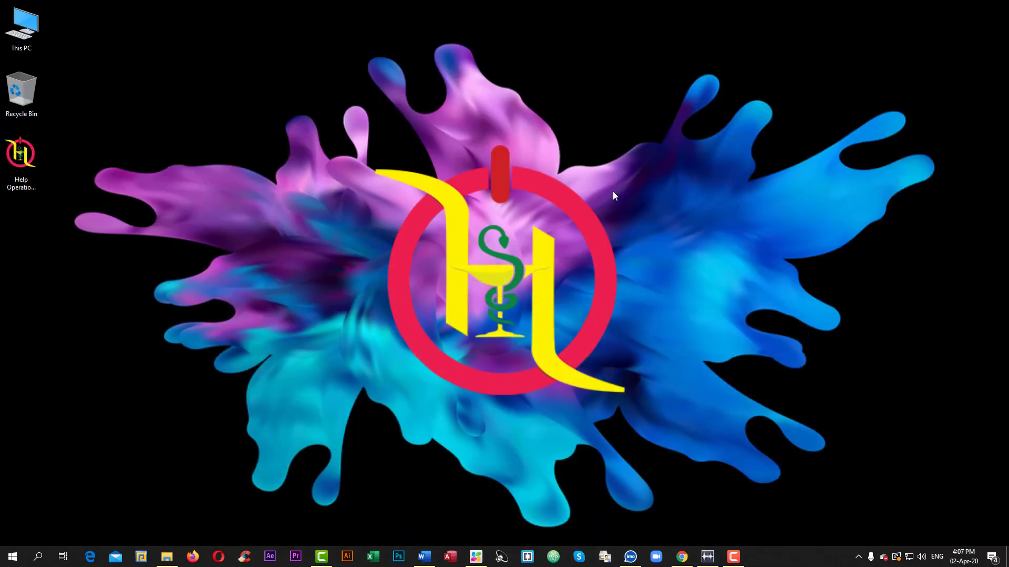